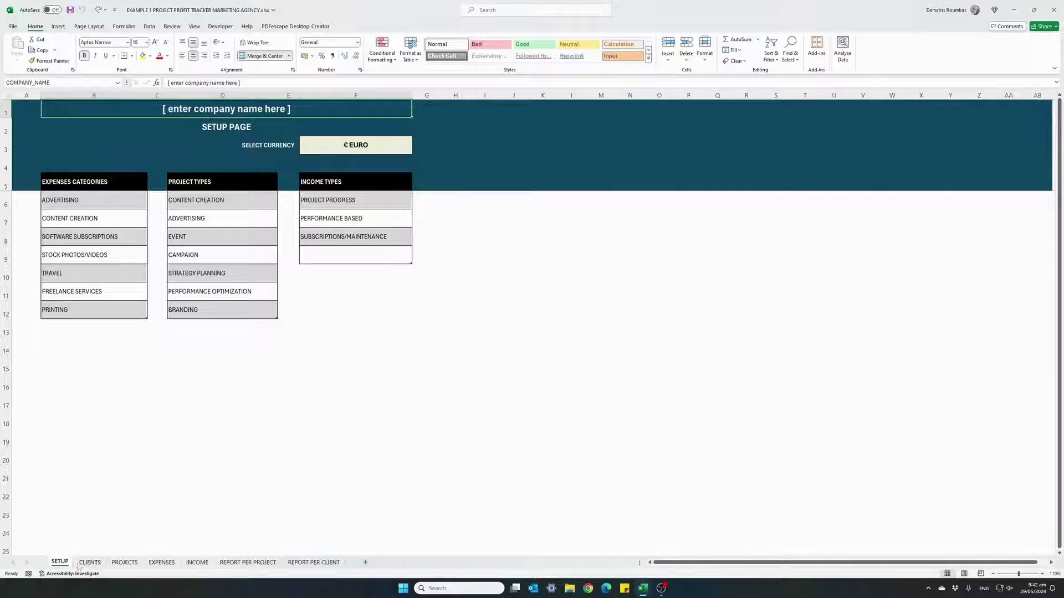
Replace the SETUP page's company name with 'new media agency'.
left_click(180, 122)
left_click(180, 109)
type("new m")
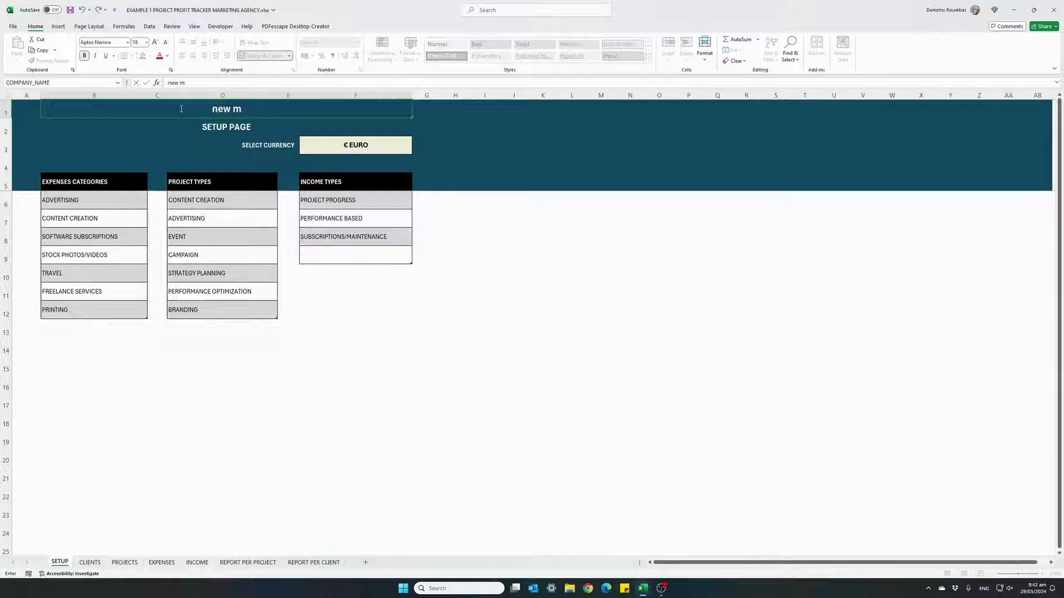
type("edia e")
type("gency")
key("Return")
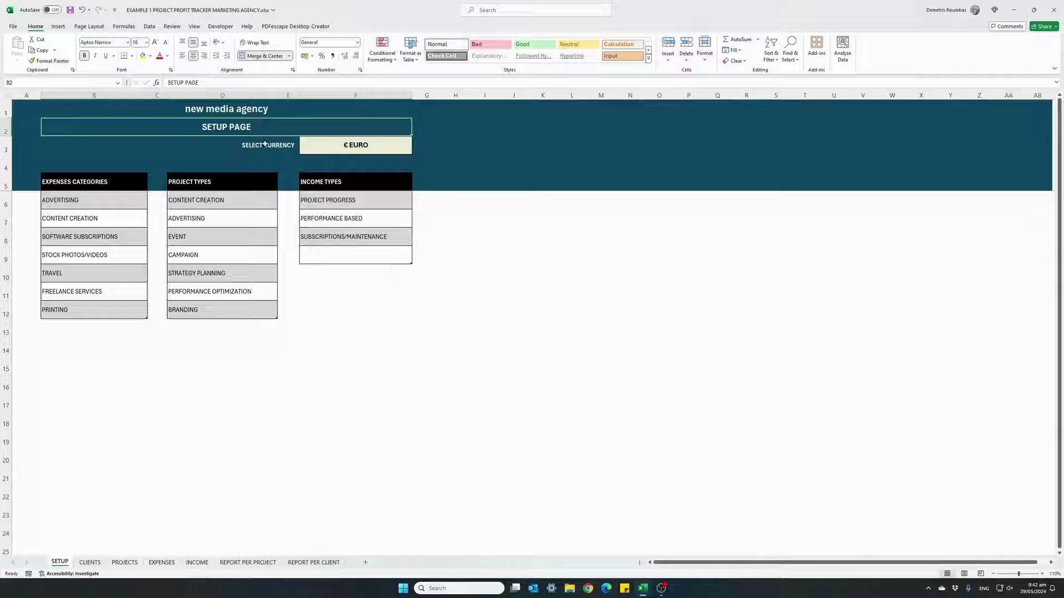
Switch the currency in F3 from € EURO to $ DOLLARS.
left_click(317, 151)
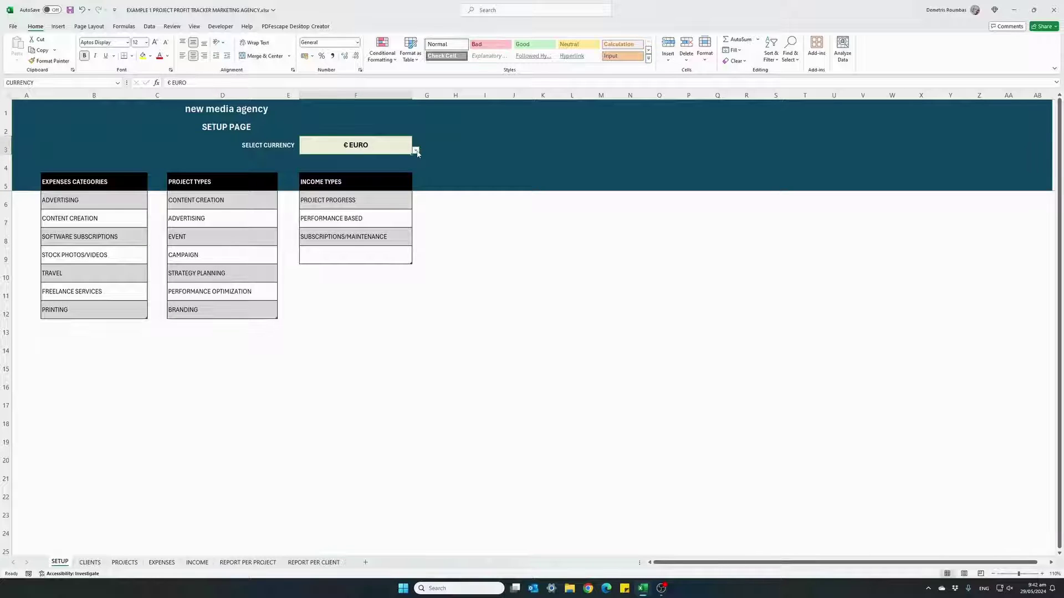
left_click(415, 150)
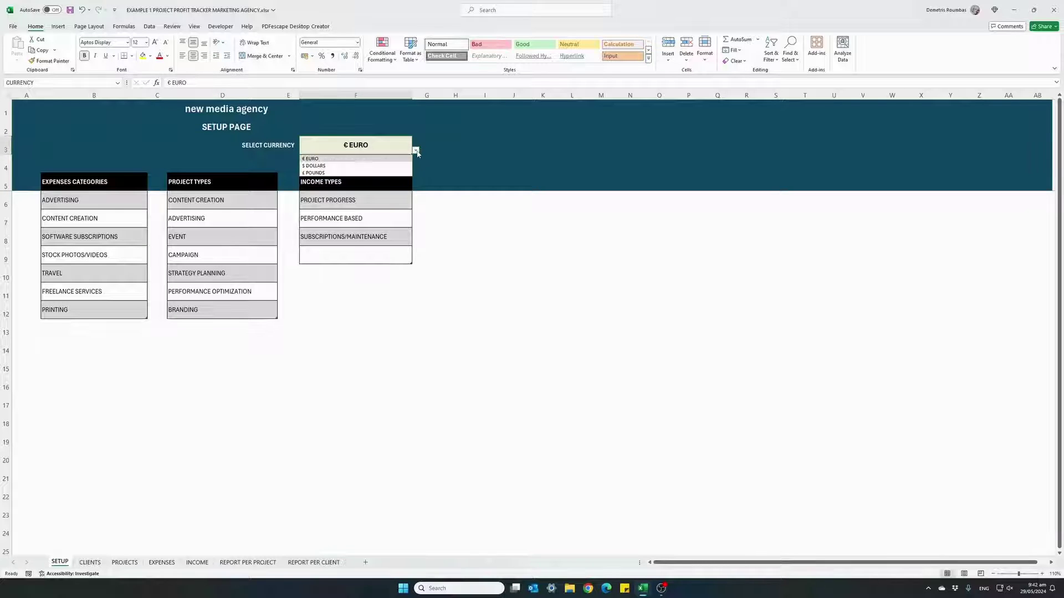
left_click(335, 166)
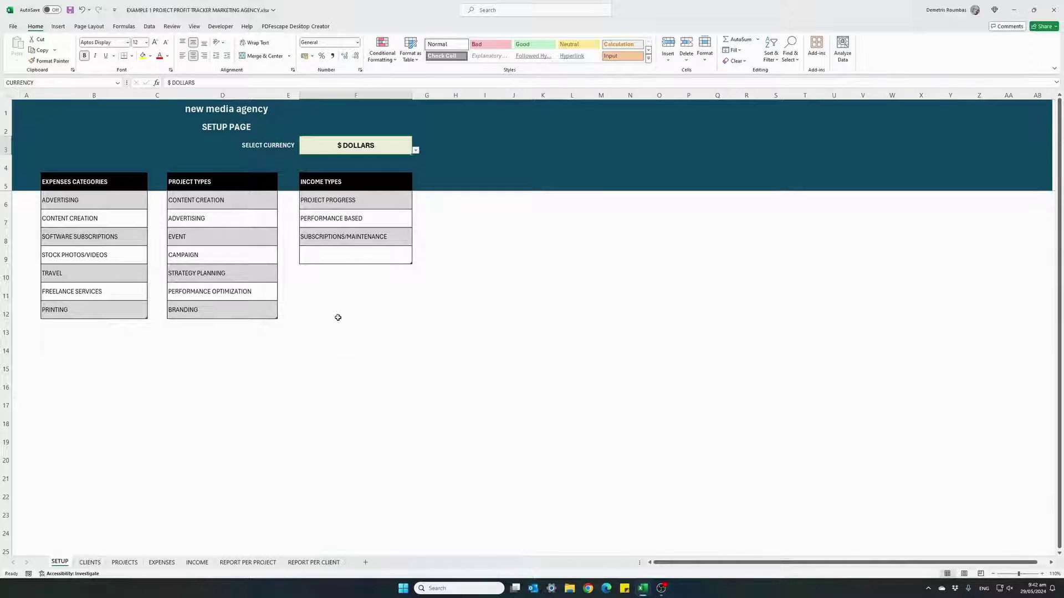
Add MEDIA CREATION as a new expense category below the existing list.
left_click(71, 328)
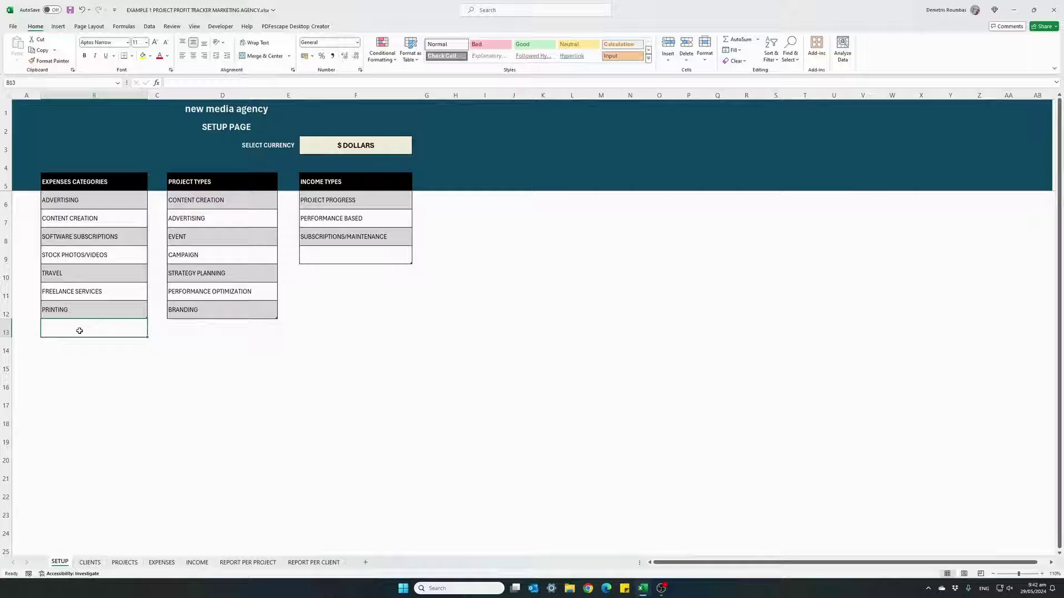
type("med")
key("BackSpace")
key("BackSpace")
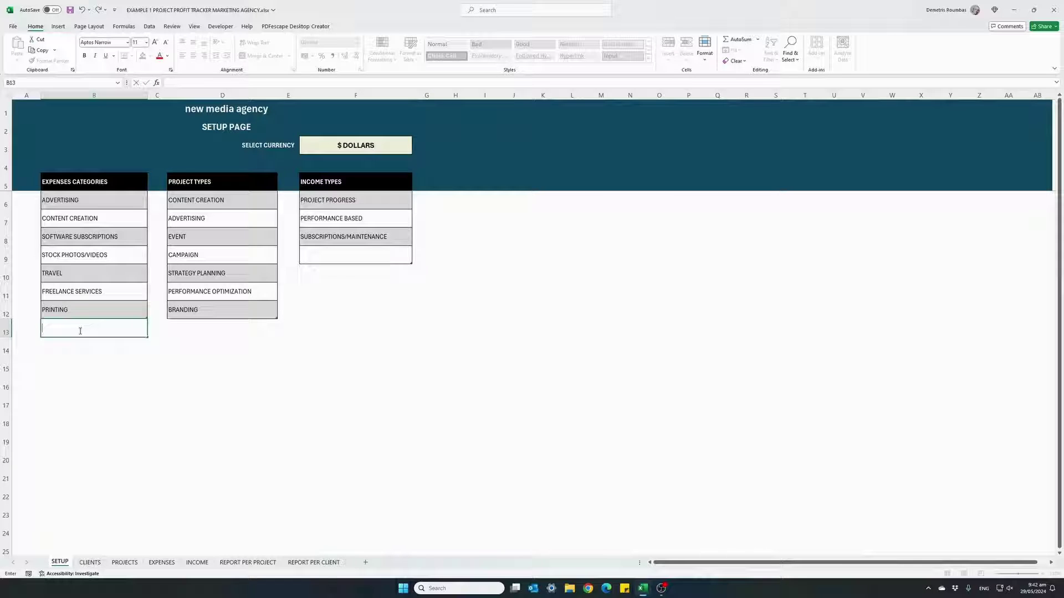
type("MEDIA CREATION")
key("Tab")
key("Tab")
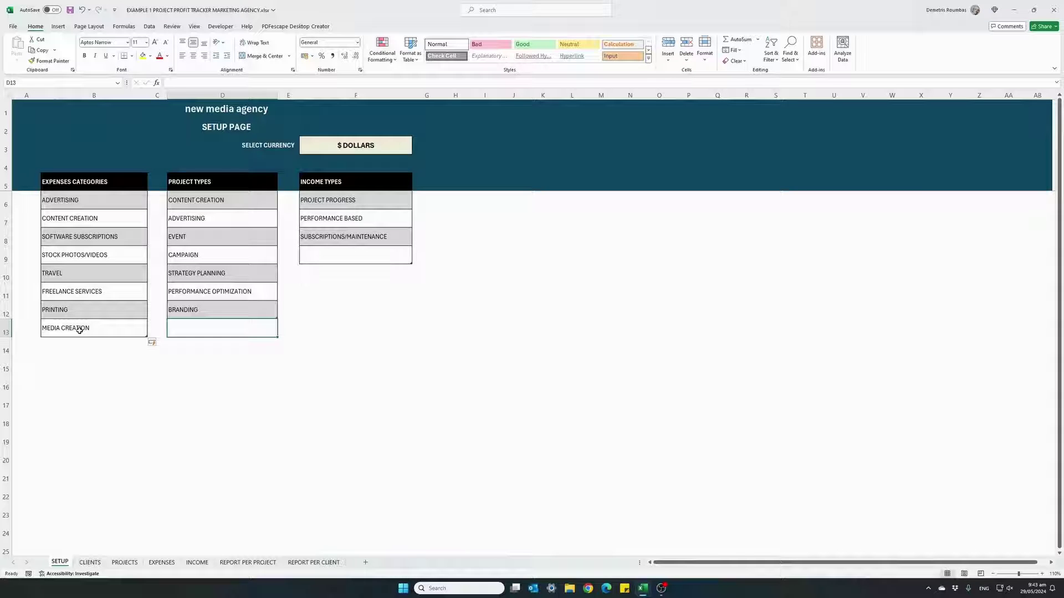
Add TELEVISION AD as a project type, then review the income types in F6–F8.
type("TELE")
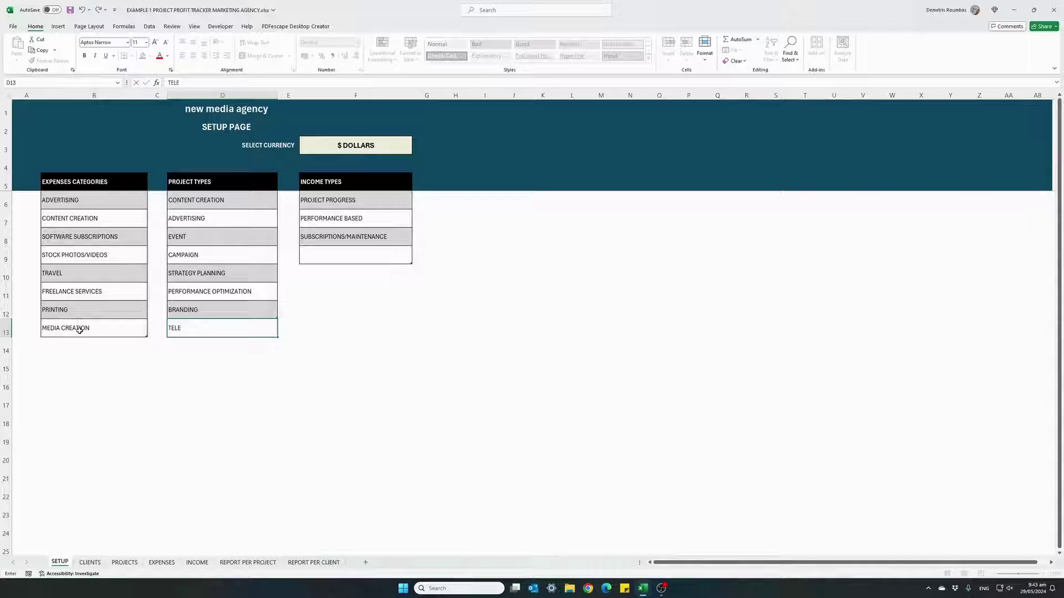
type("VISION AD")
key("Tab")
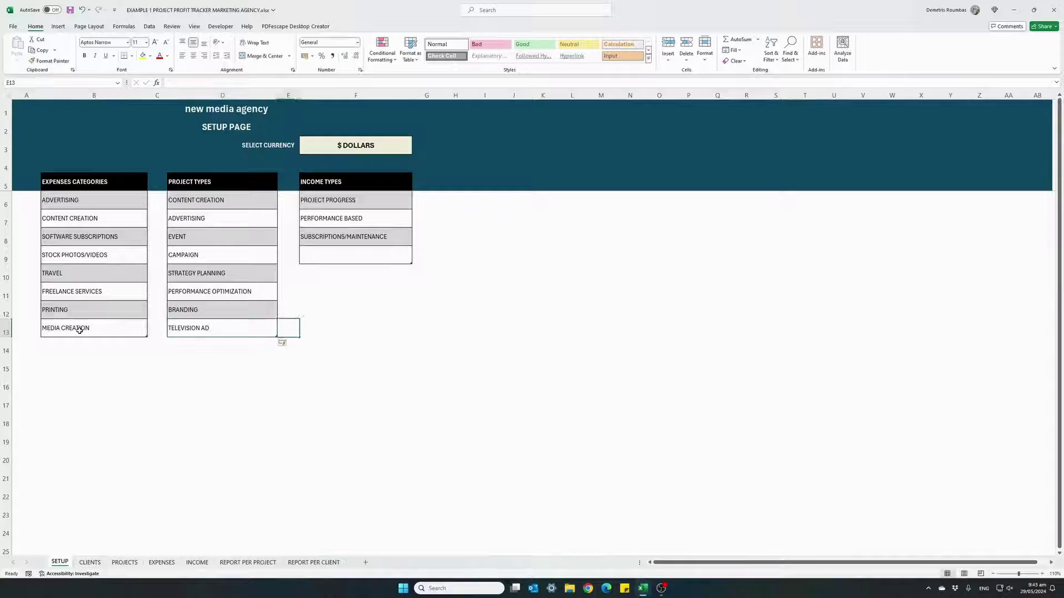
key("Up")
key("Up")
key("Right")
key("Up")
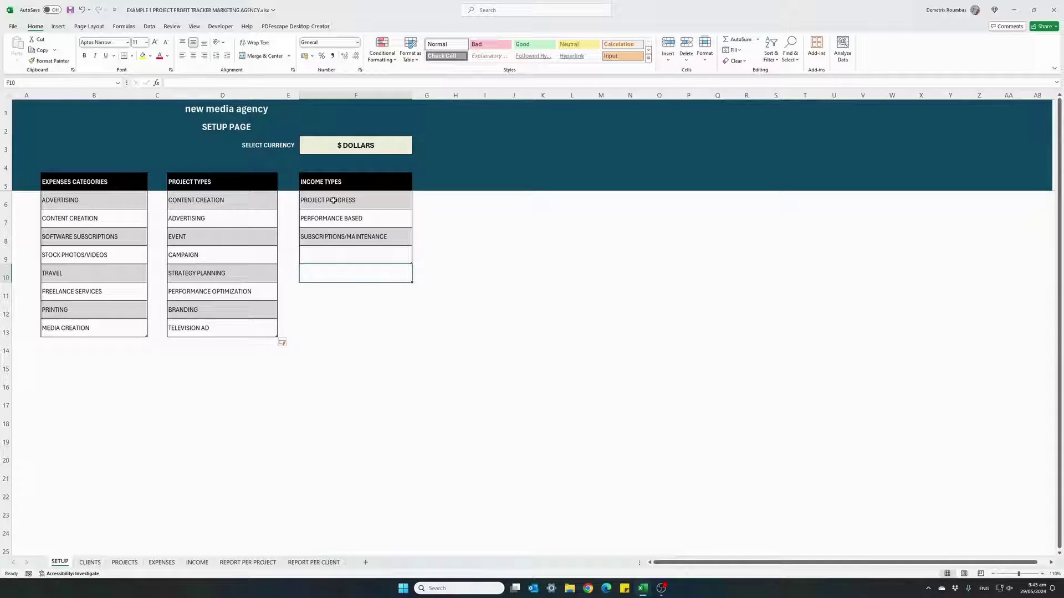
left_click(365, 200)
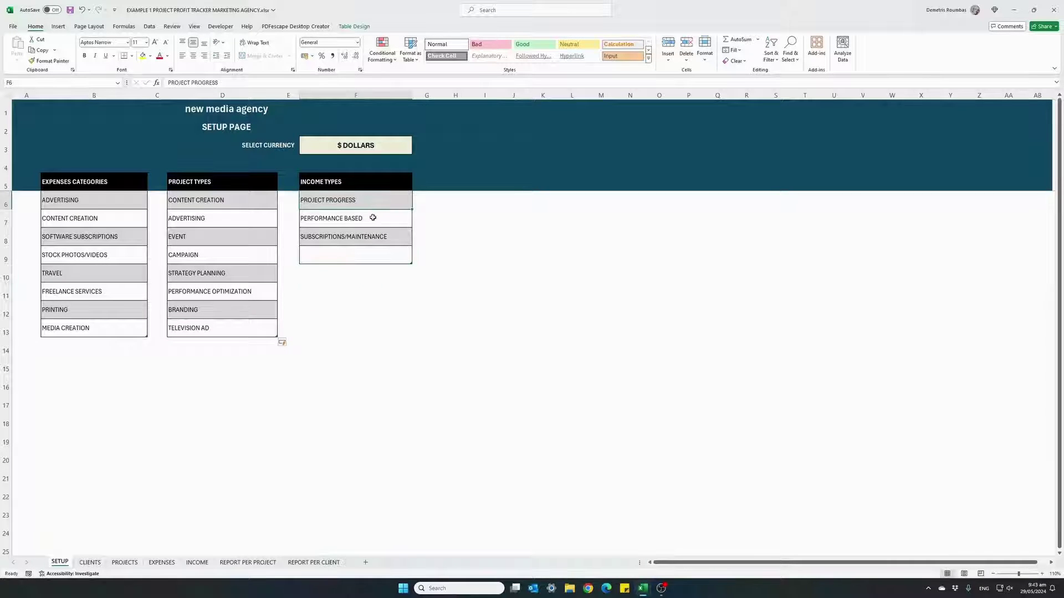
left_click(374, 219)
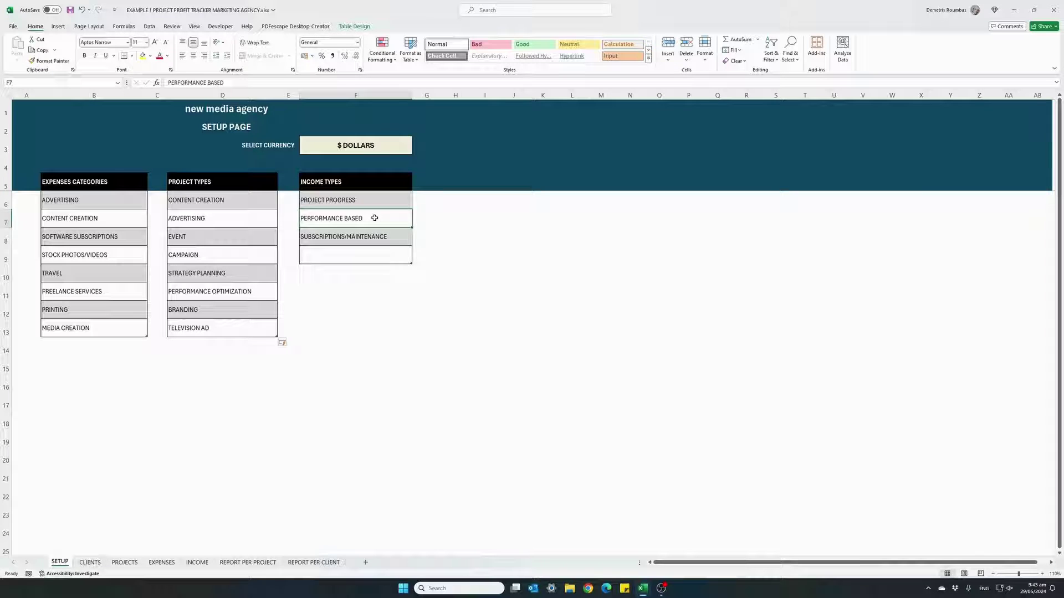
left_click(383, 243)
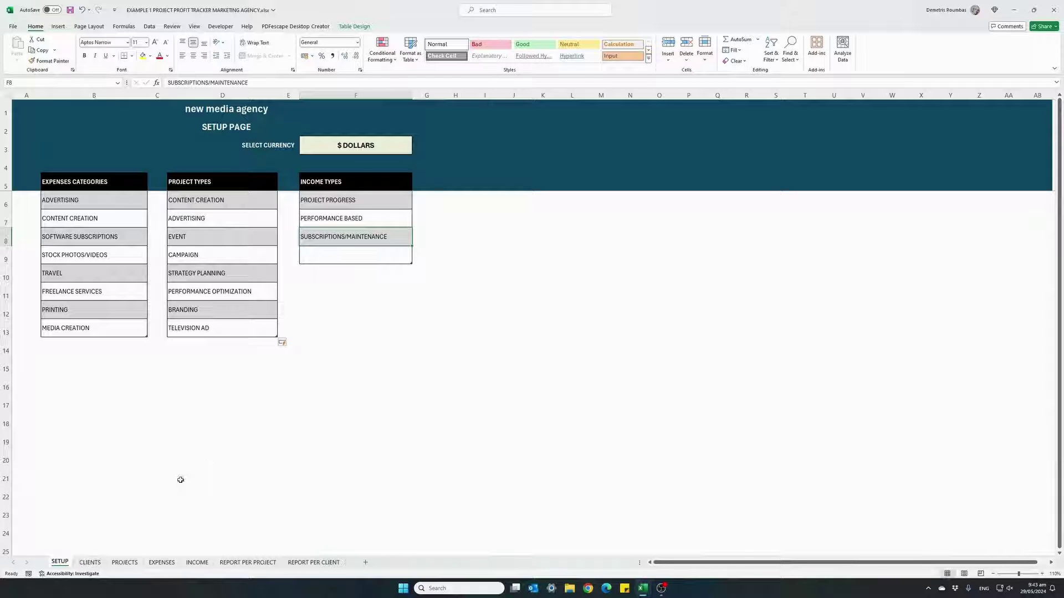
On the CLIENTS sheet, enter CLIENT 1 with business category GROCERY STORE in row 11.
left_click(88, 563)
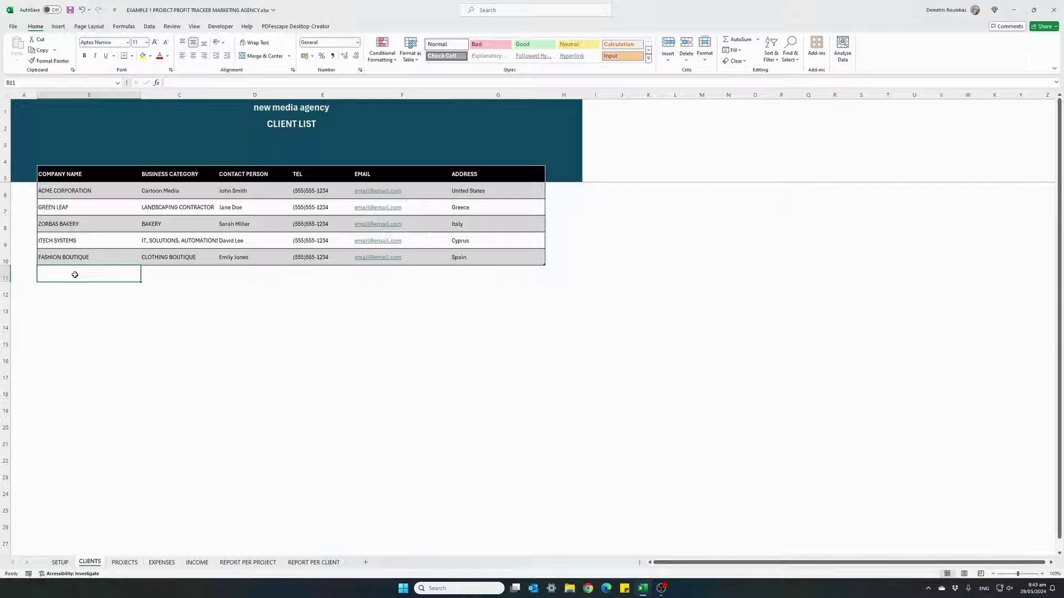
type("CLIENT 1")
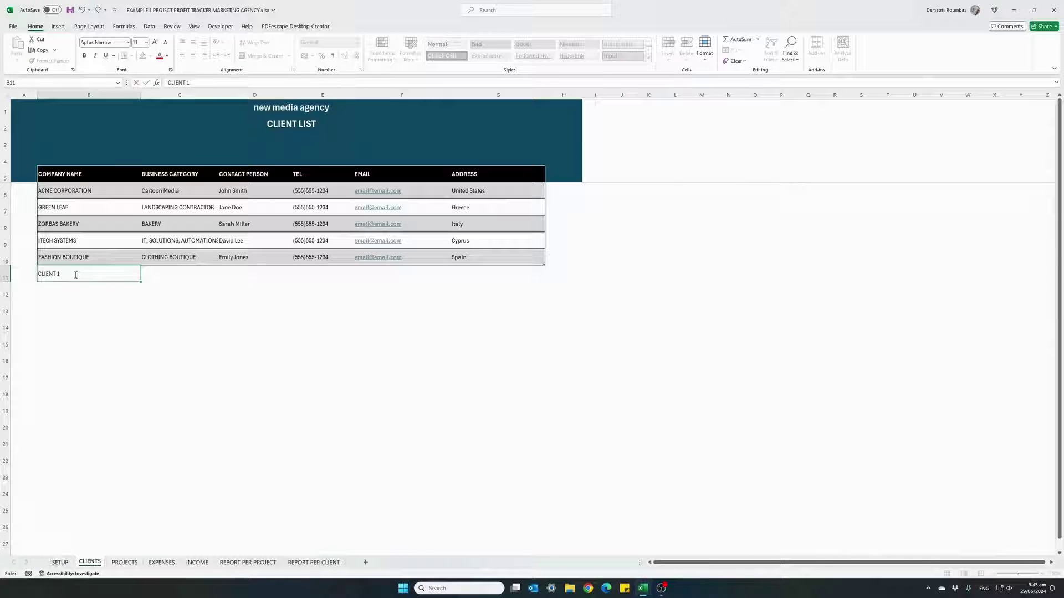
key("Tab")
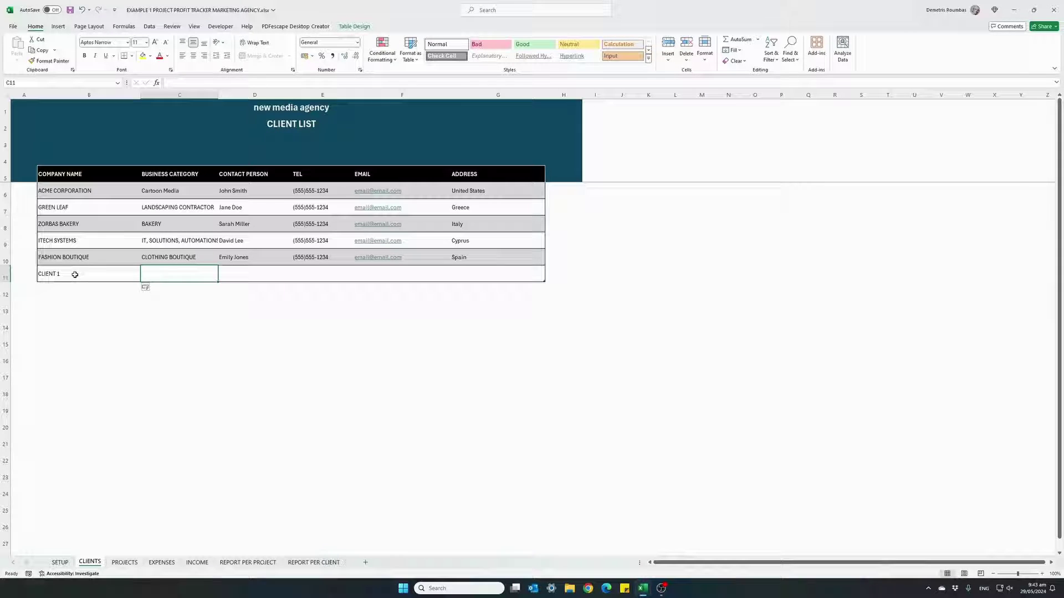
type("GROCER")
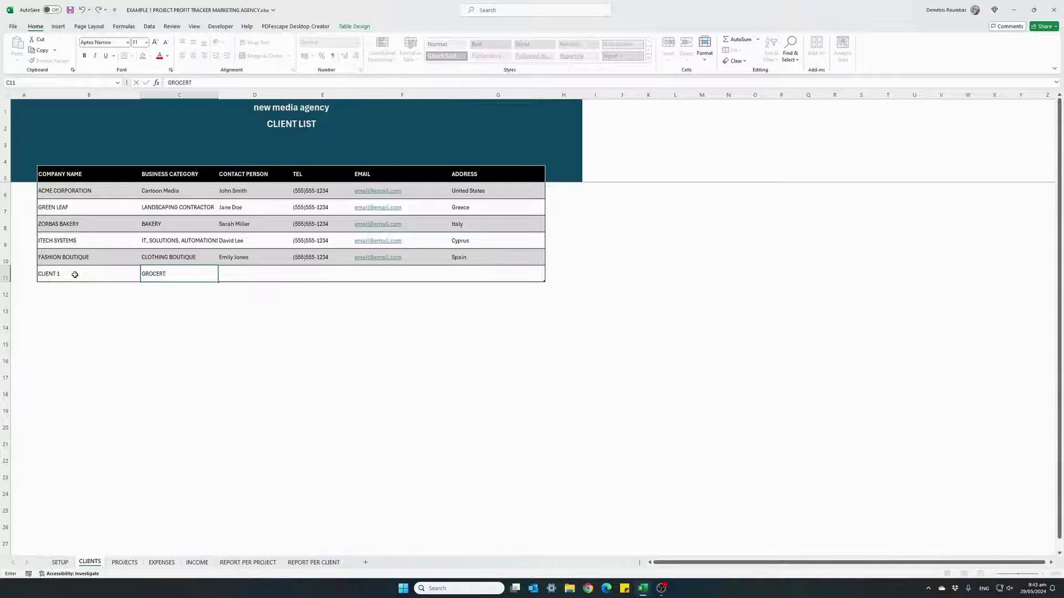
type("Y STORE")
key("Tab")
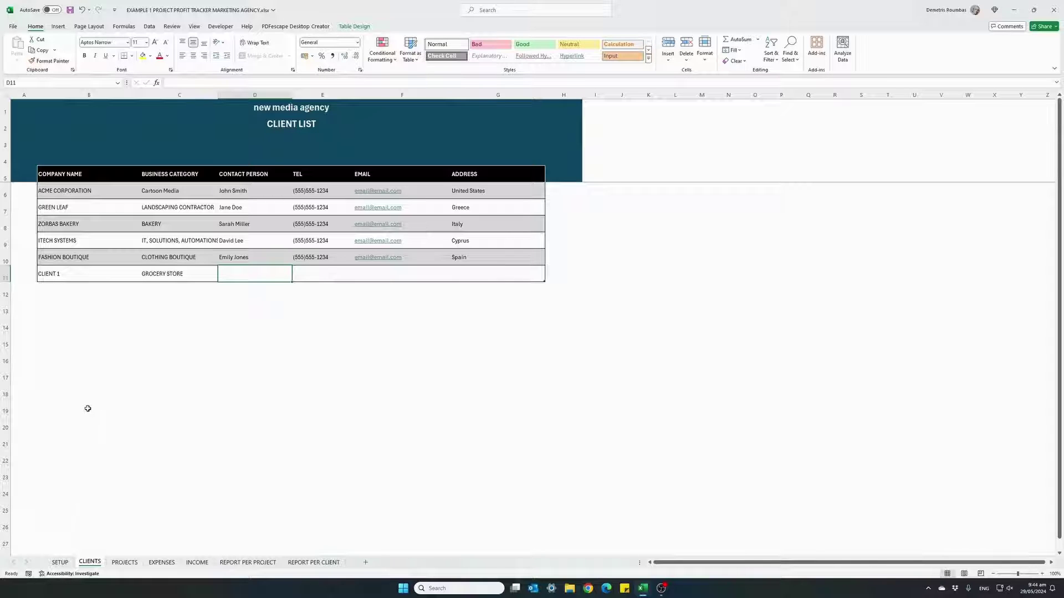
Add project TELEVISION AD FOR SUMMER on the PROJECTS sheet, assigned to CLIENT 1.
left_click(126, 562)
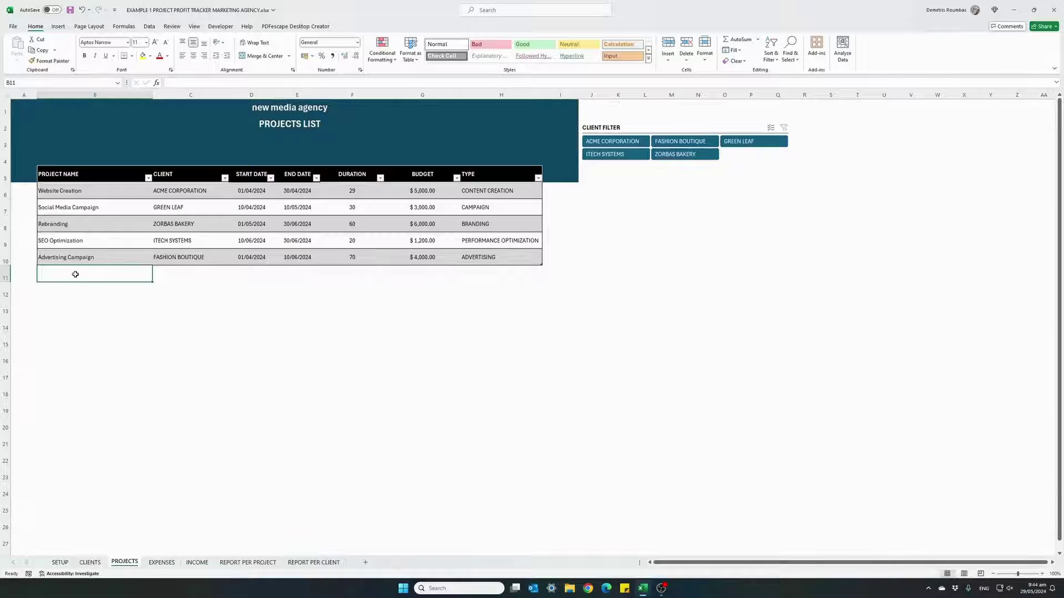
type("TELEVISION ")
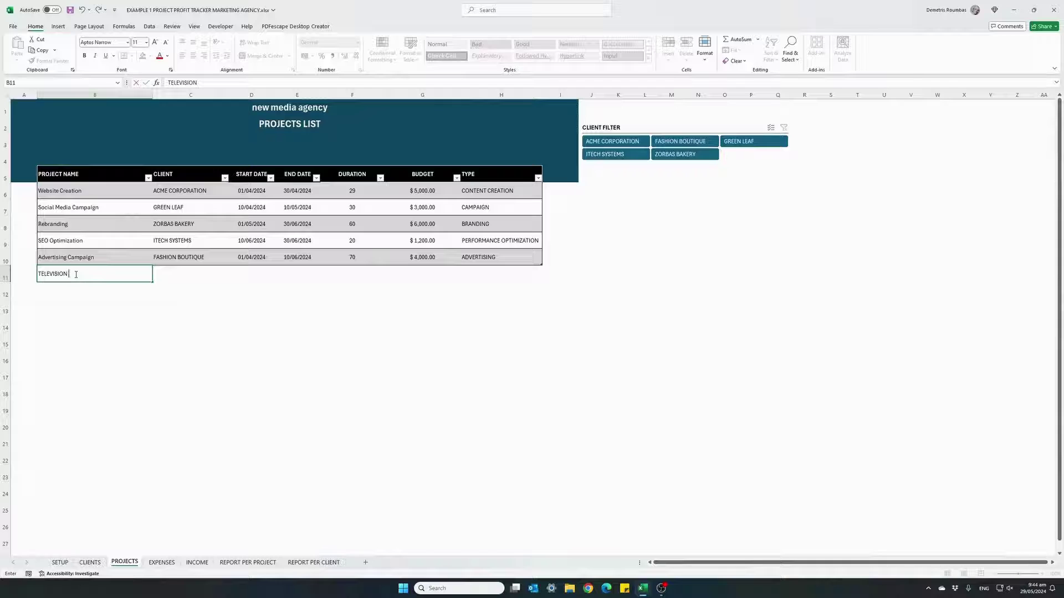
type("AD FOR SUMMER")
key("Tab")
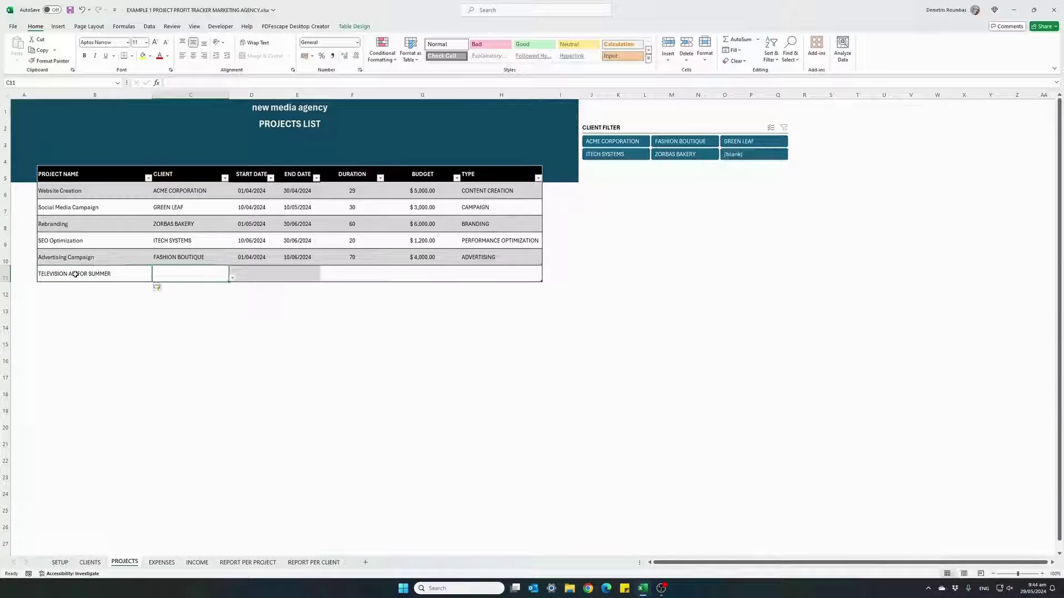
left_click(232, 279)
left_click(176, 325)
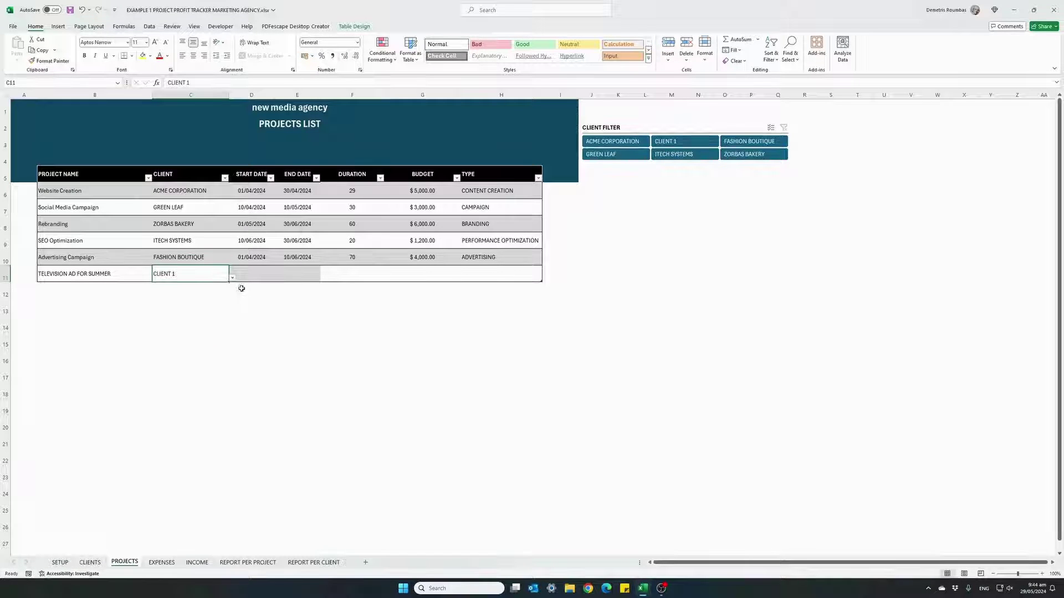
Give it dates 29/05/2024 to 15/06/2024, so the duration calculates to 17.
left_click(250, 277)
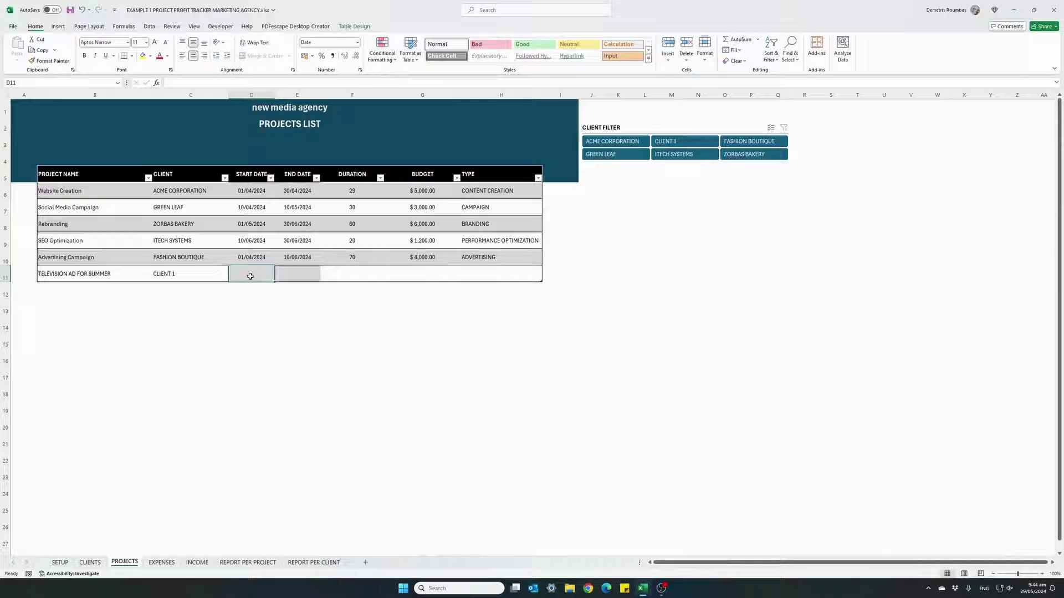
type("29/")
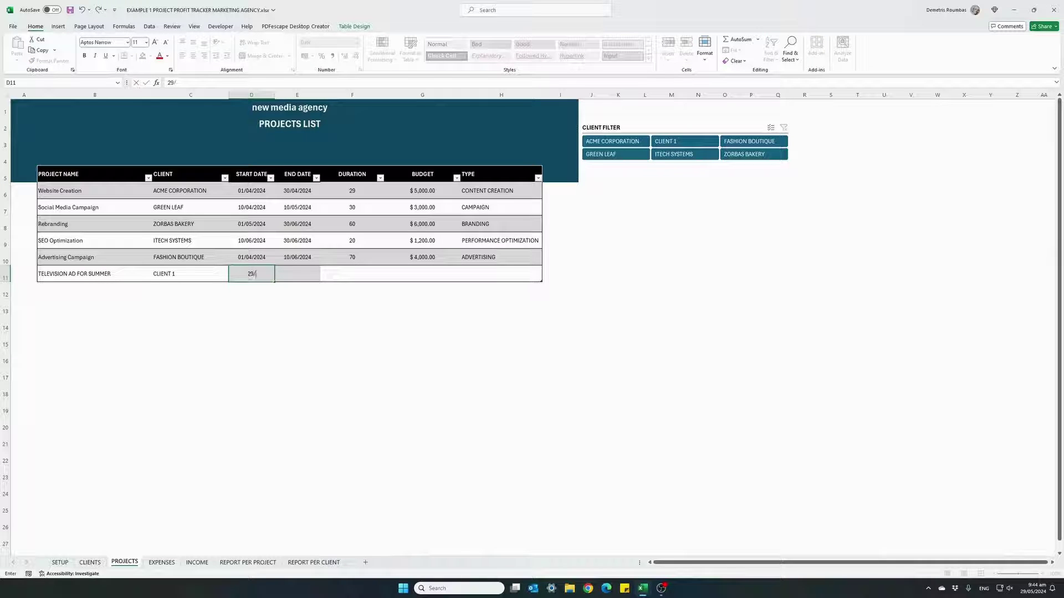
type("05/2024")
key("Tab")
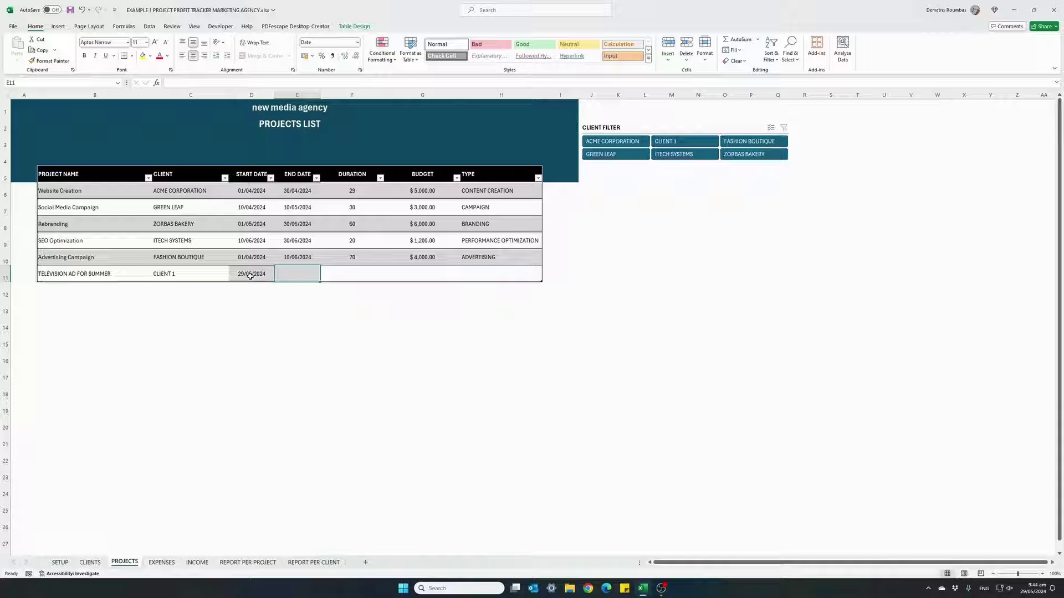
type("15/06/2024")
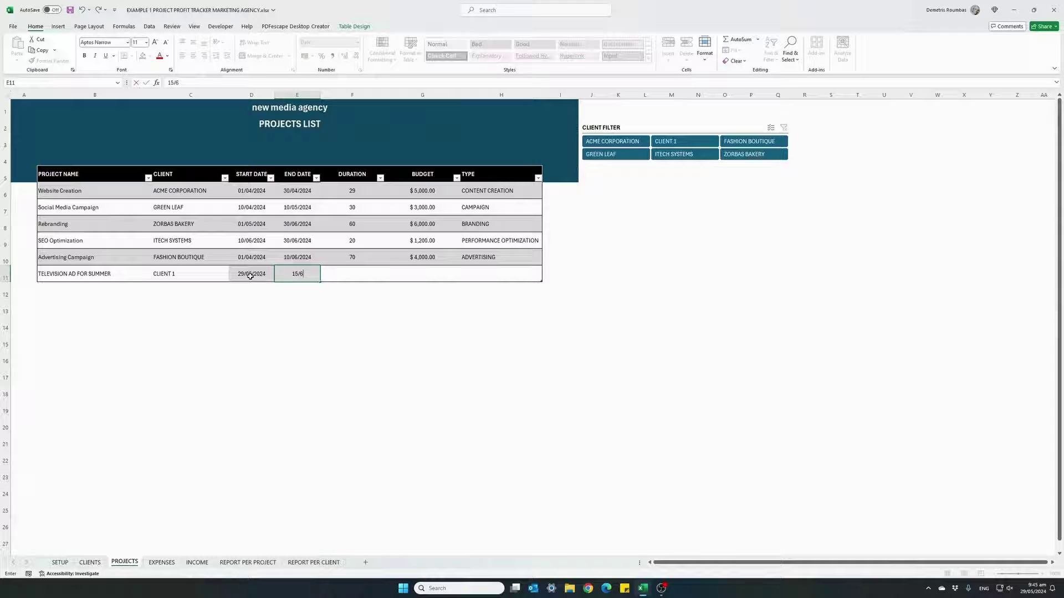
key("Tab")
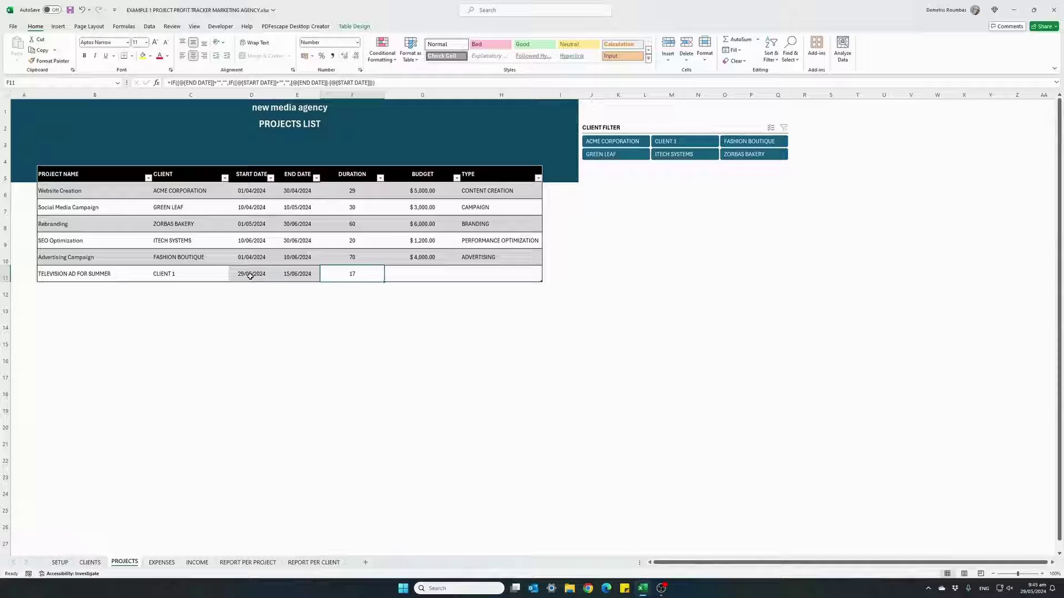
key("Tab")
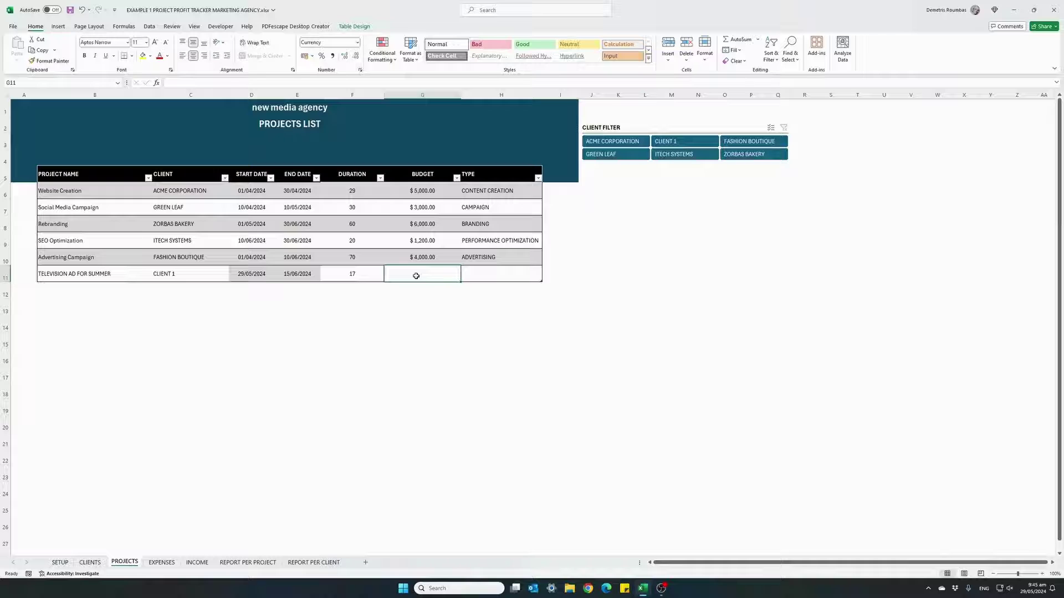
Enter a $3,000.00 budget for TELEVISION AD FOR SUMMER in G11.
type("3000")
key("Return")
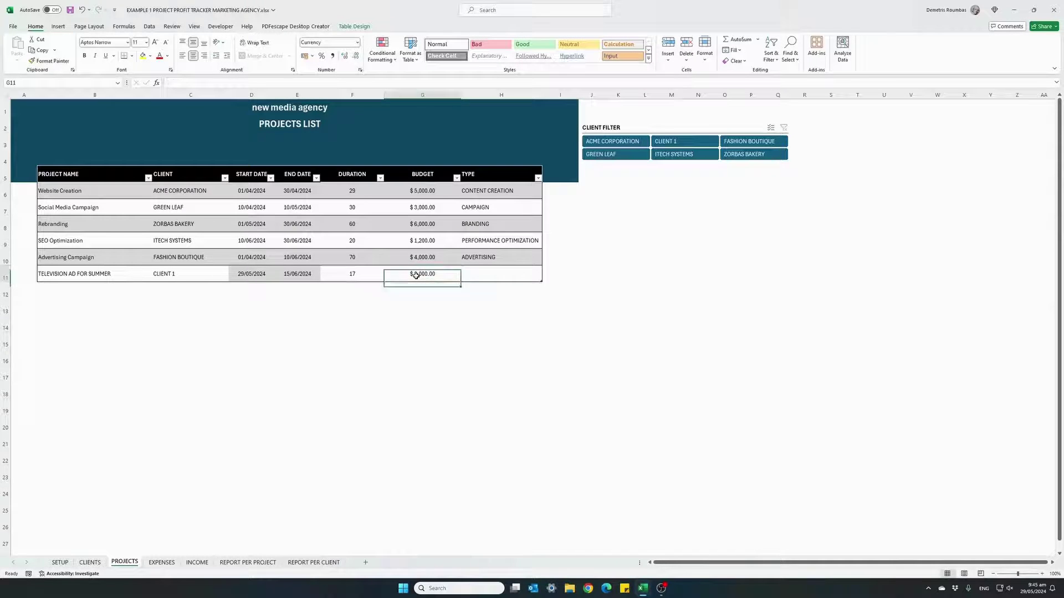
key("Up")
key("Right")
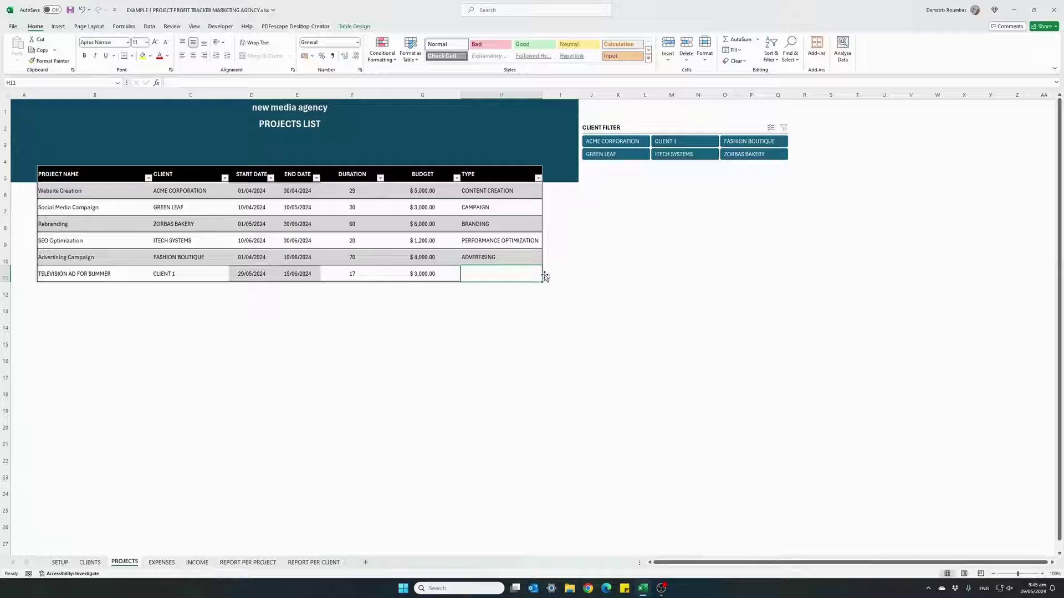
left_click(403, 276)
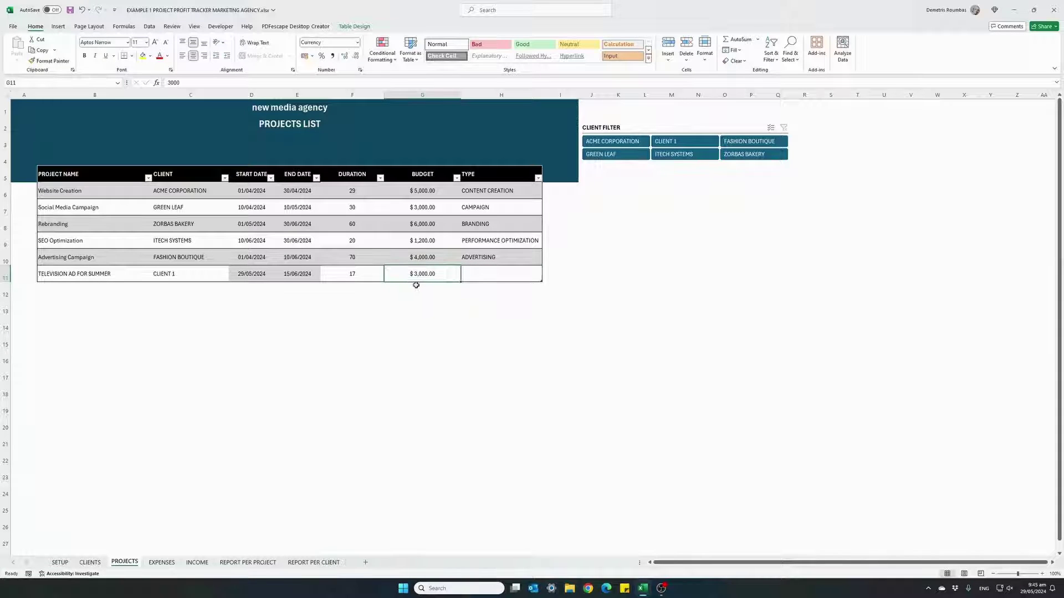
Set the project type to TELEVISION AD, glancing at SETUP and CLIENTS before returning to PROJECTS.
left_click(484, 277)
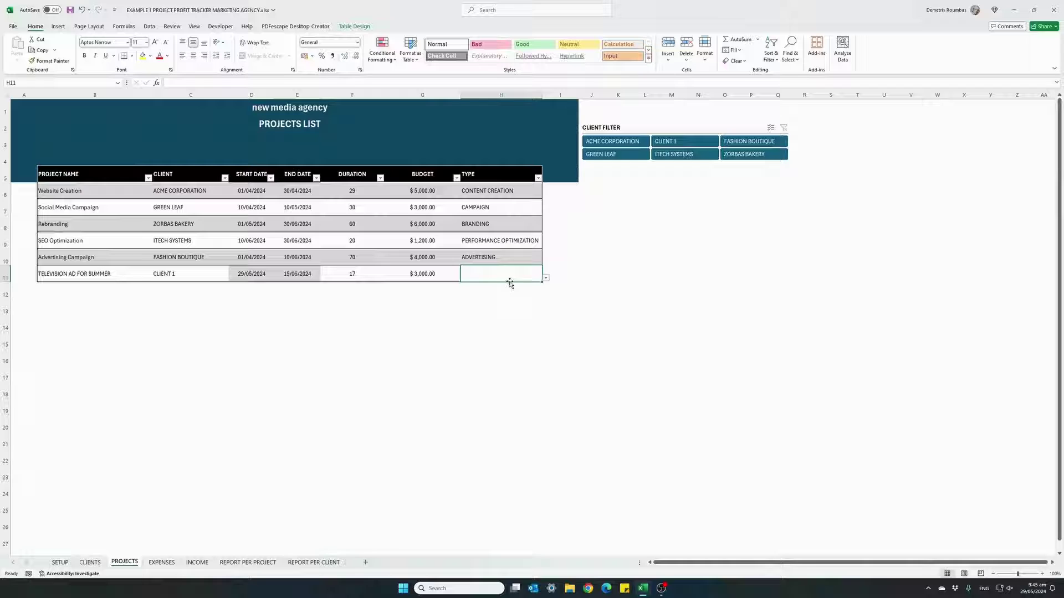
left_click(546, 277)
left_click(480, 336)
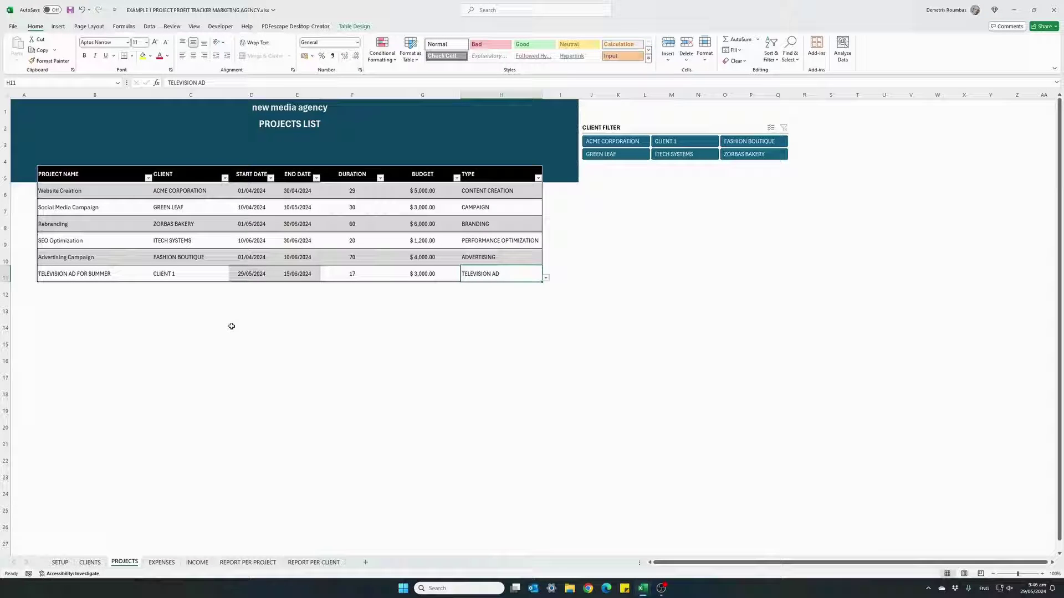
left_click(60, 563)
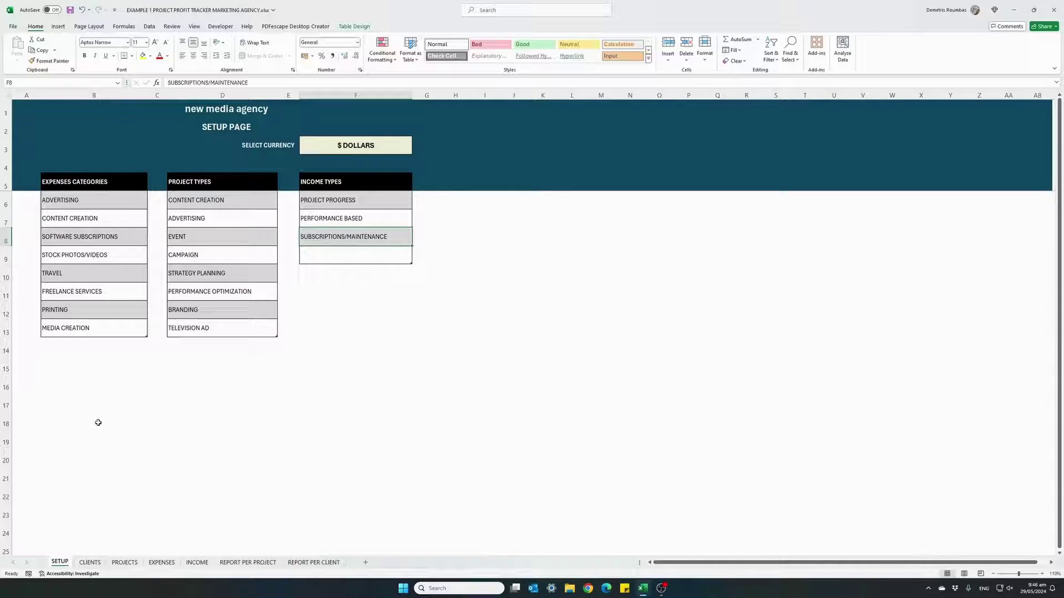
left_click(89, 563)
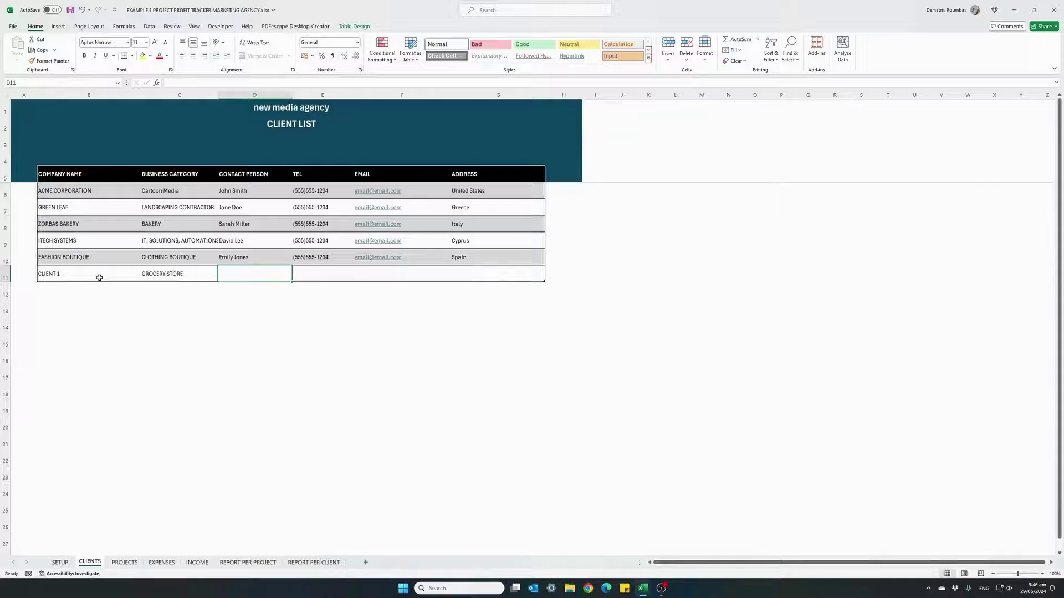
left_click(127, 563)
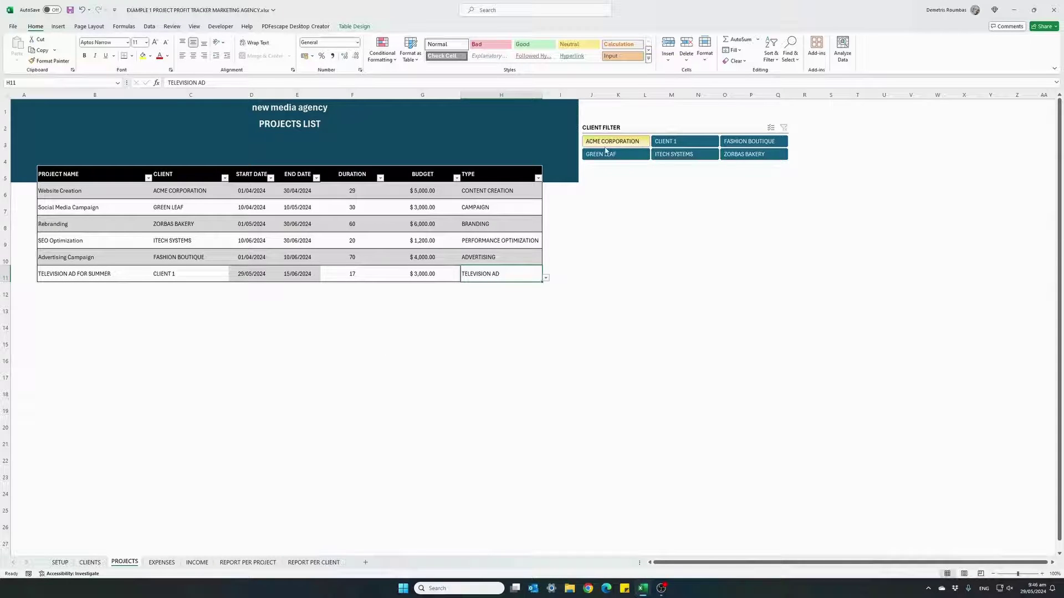
Filter projects by CLIENT 1 and ACME CORPORATION in turn, clearing each, then go to EXPENSES.
left_click(679, 142)
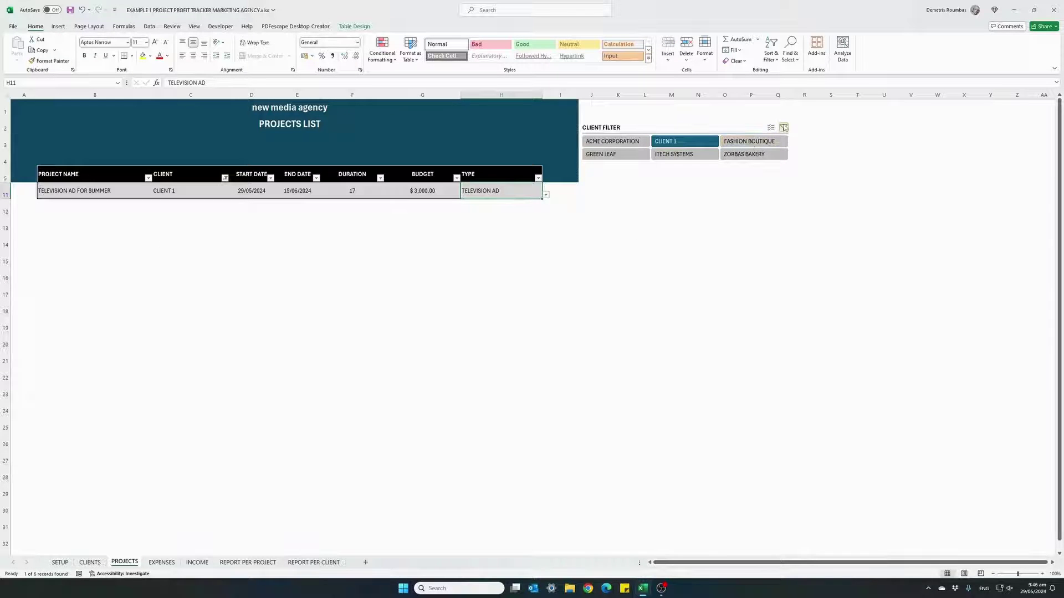
left_click(784, 128)
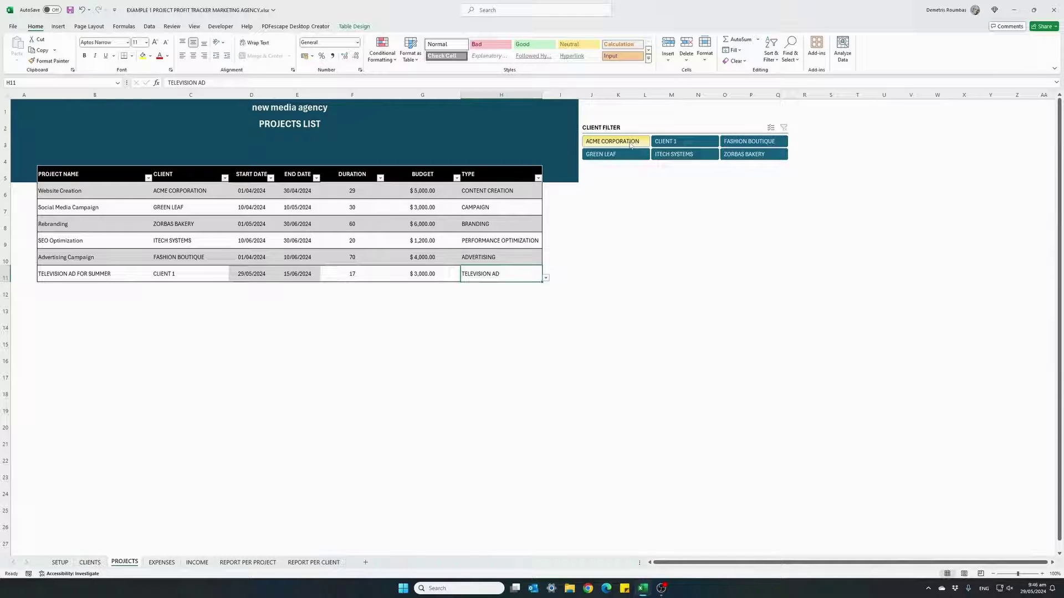
left_click(630, 144)
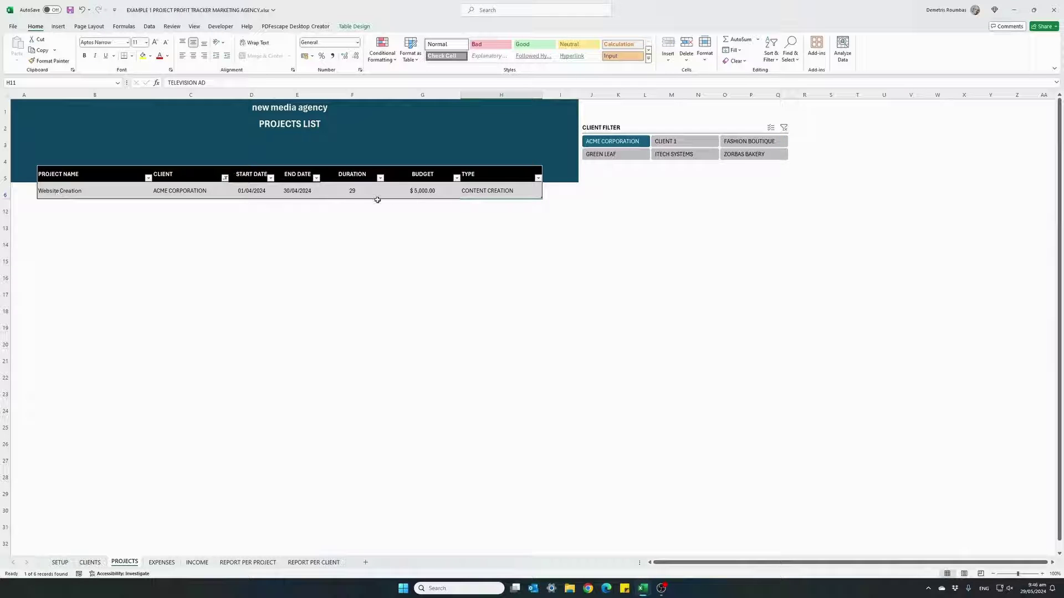
left_click(783, 128)
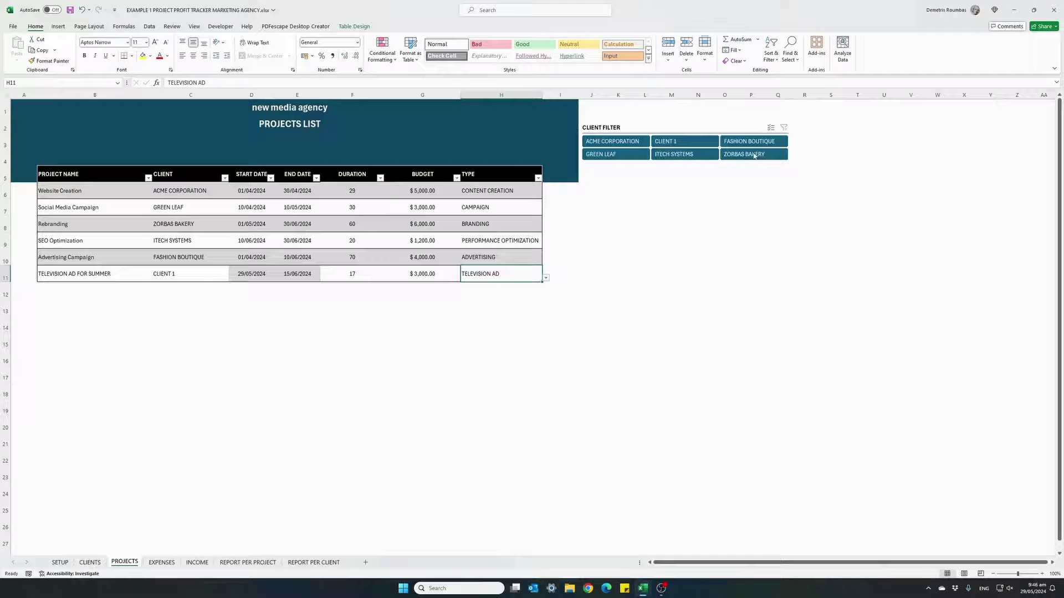
left_click(685, 147)
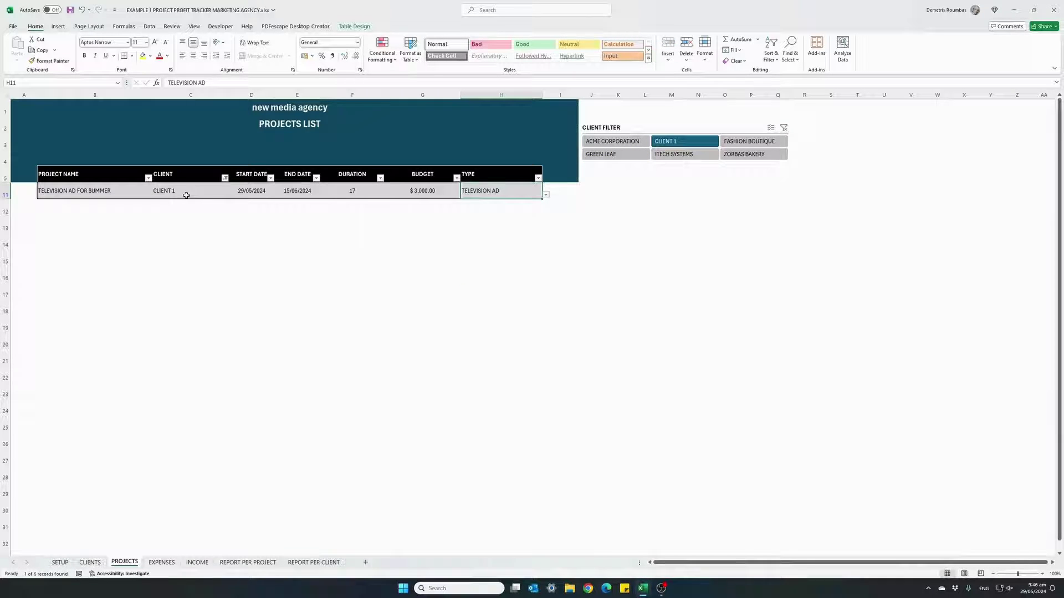
left_click(784, 128)
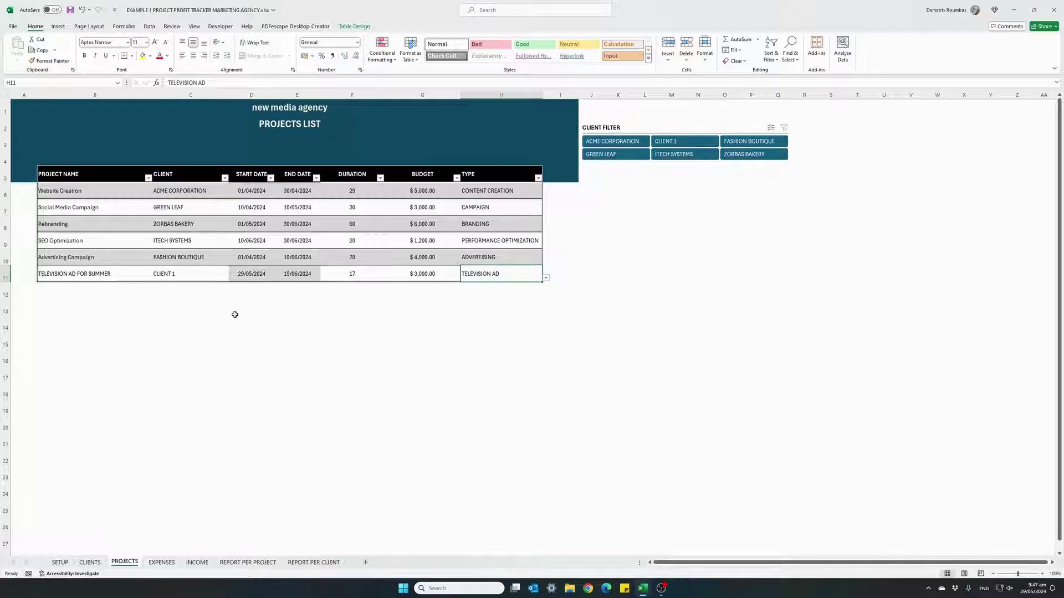
left_click(162, 563)
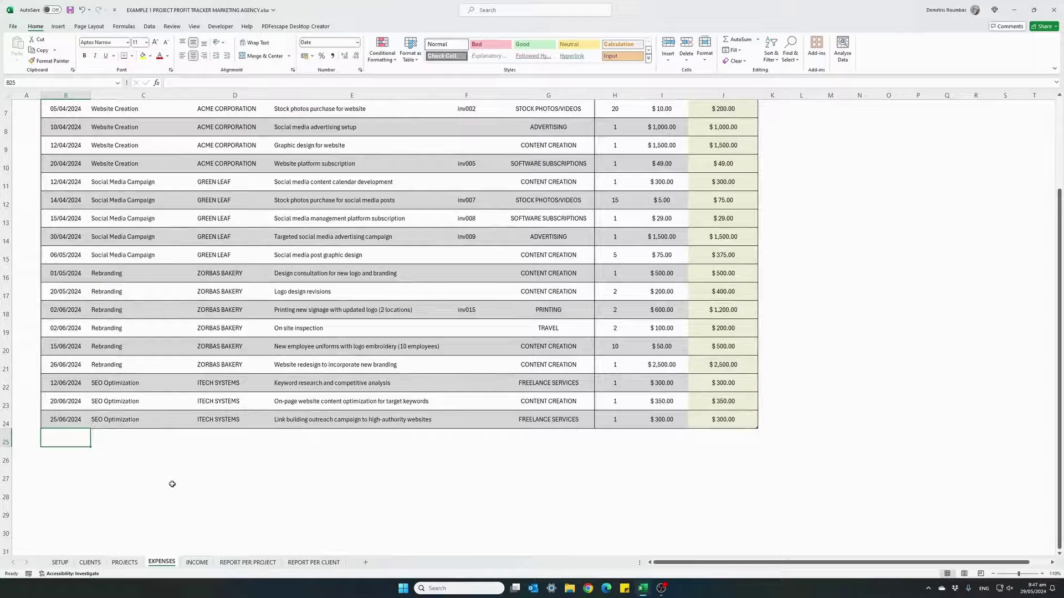
scroll(172, 485, "up", 2)
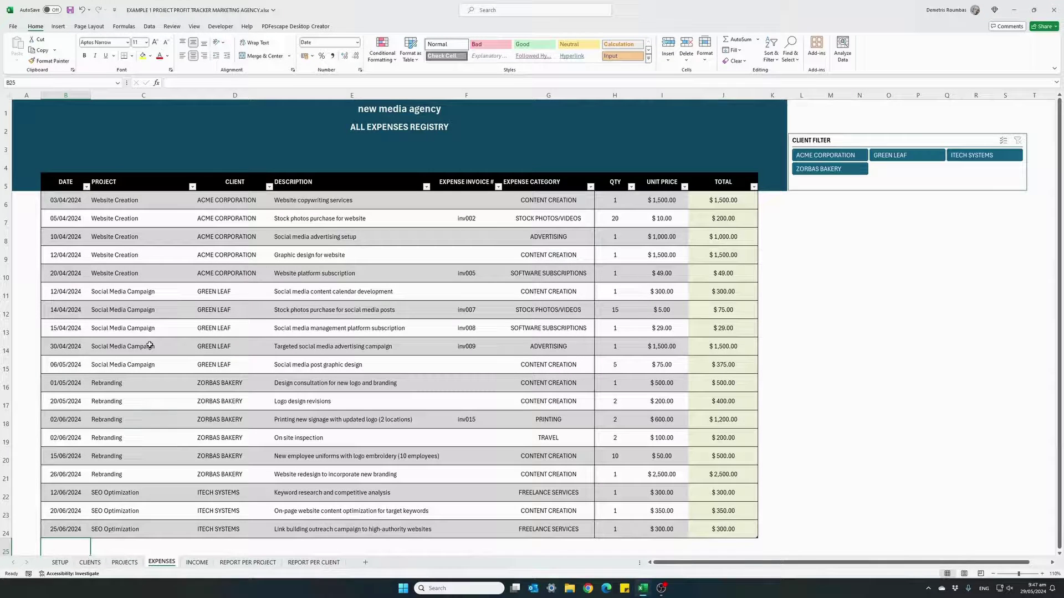
scroll(139, 315, "down", 1)
scroll(137, 332, "up", 1)
scroll(158, 432, "down", 1)
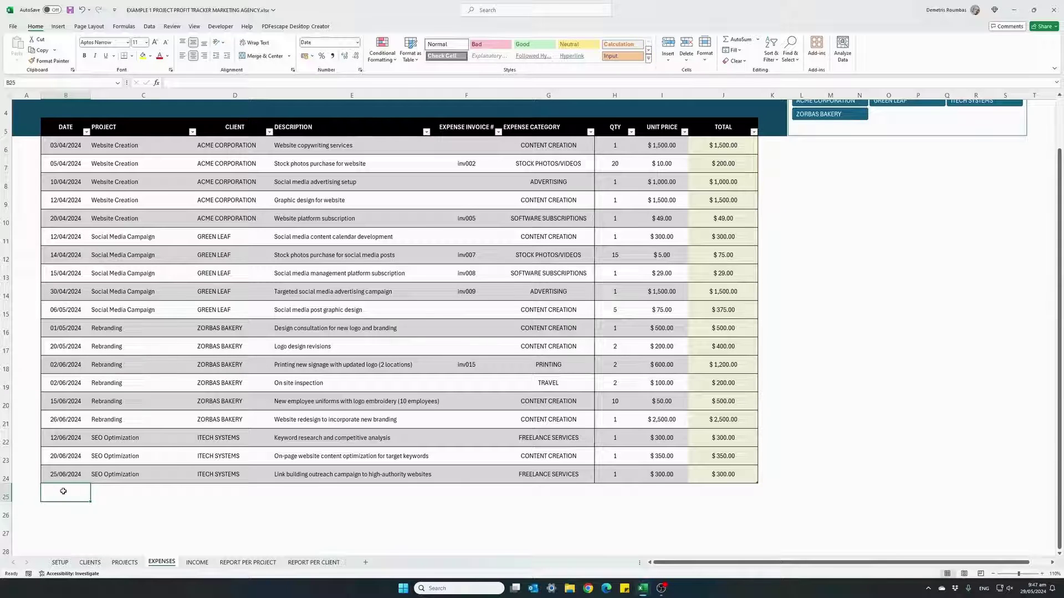
Start row 25 dated 30/06/2024 for TELEVISION AD FOR SUMMER, CLIENT 1, described STOCK PHOTOS AND LIVE ANIMATIONS.
type("30/06/2024")
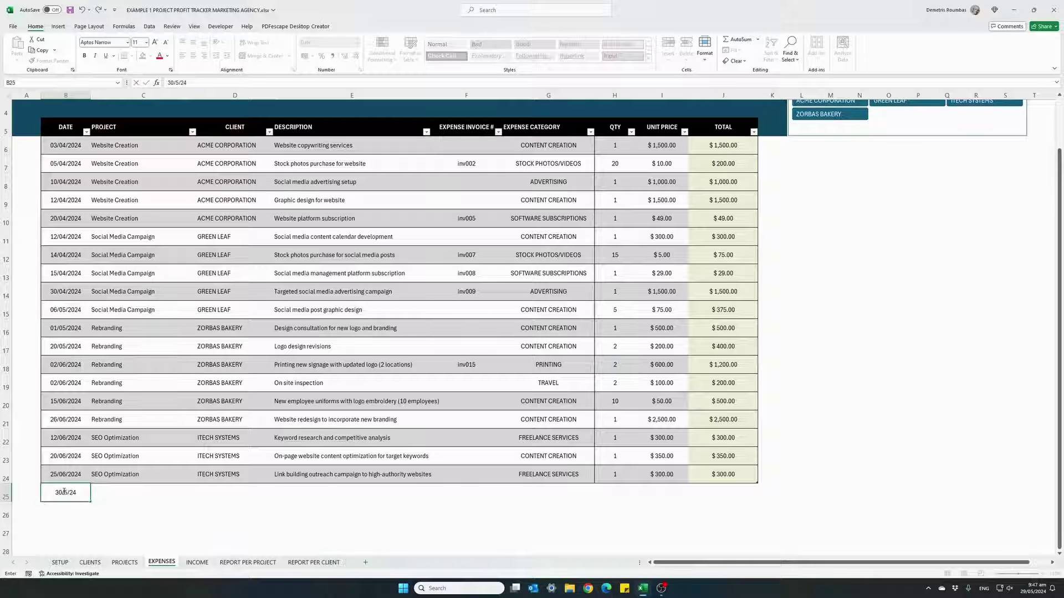
key("Tab")
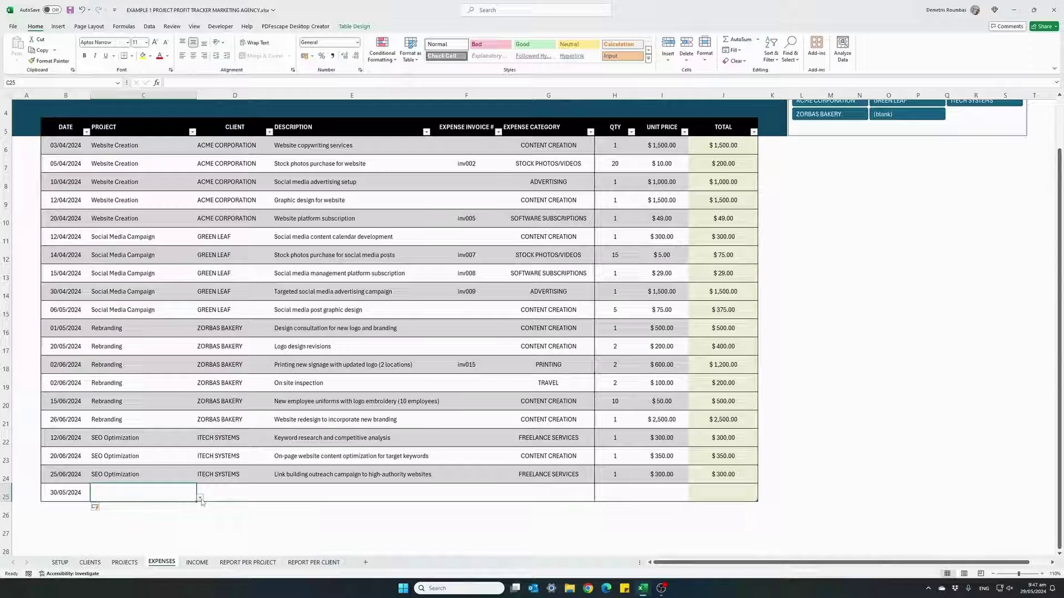
left_click(200, 498)
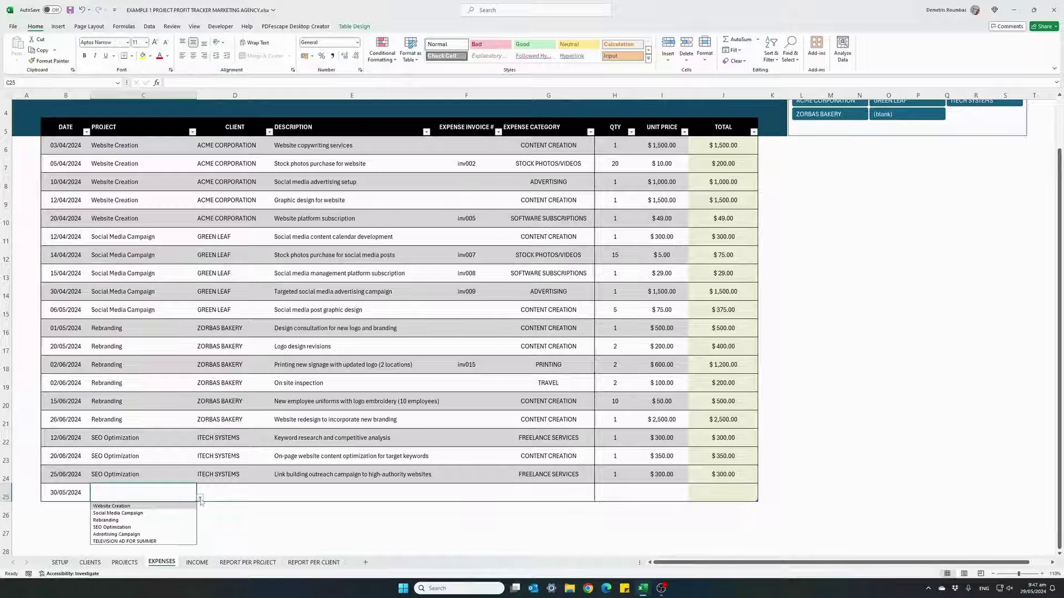
left_click(154, 542)
left_click(269, 497)
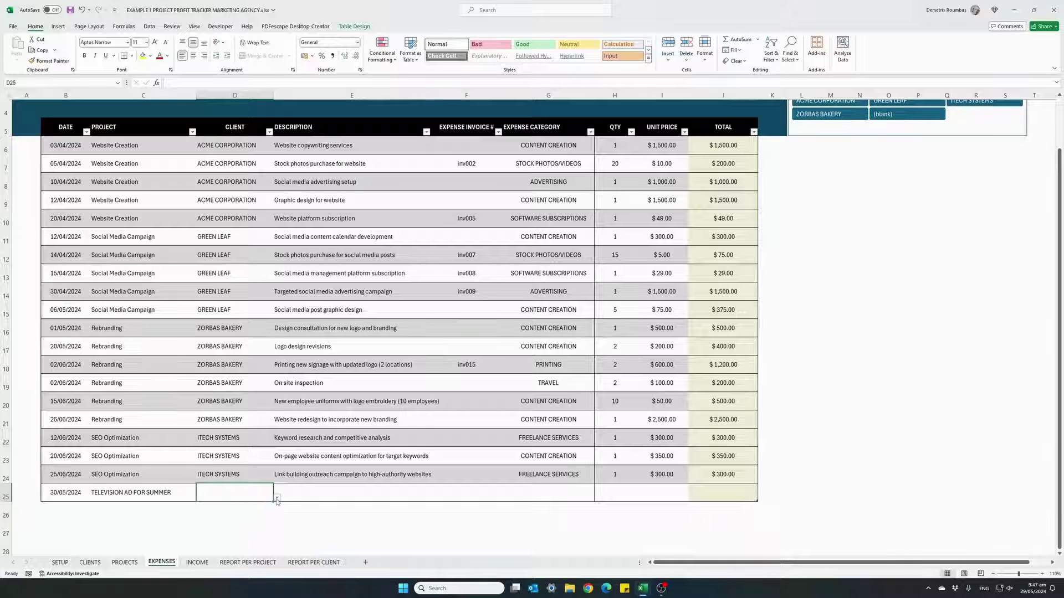
left_click(276, 498)
left_click(266, 511)
left_click(295, 497)
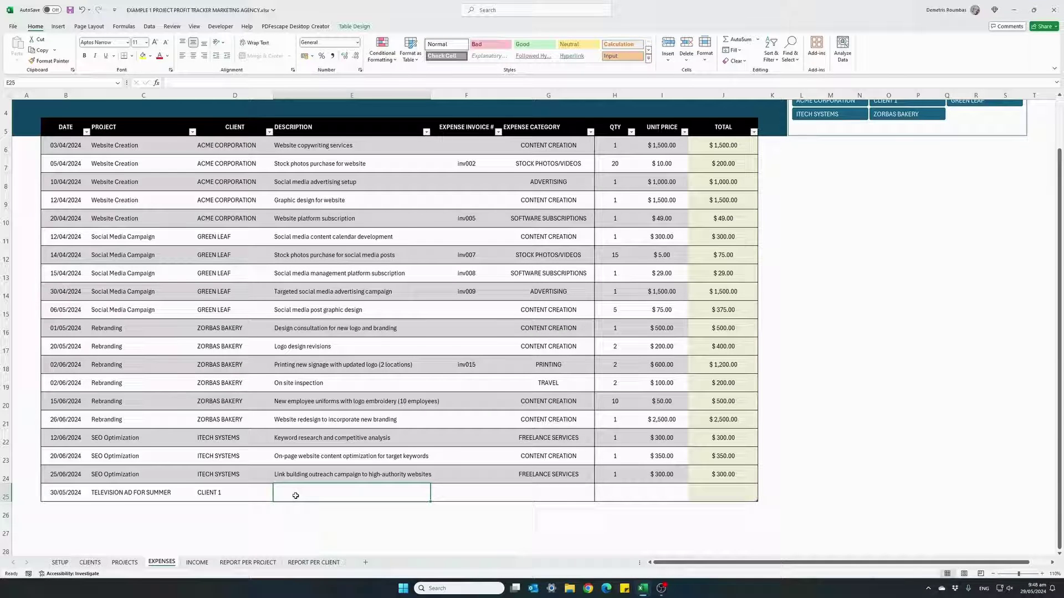
type("STOCK")
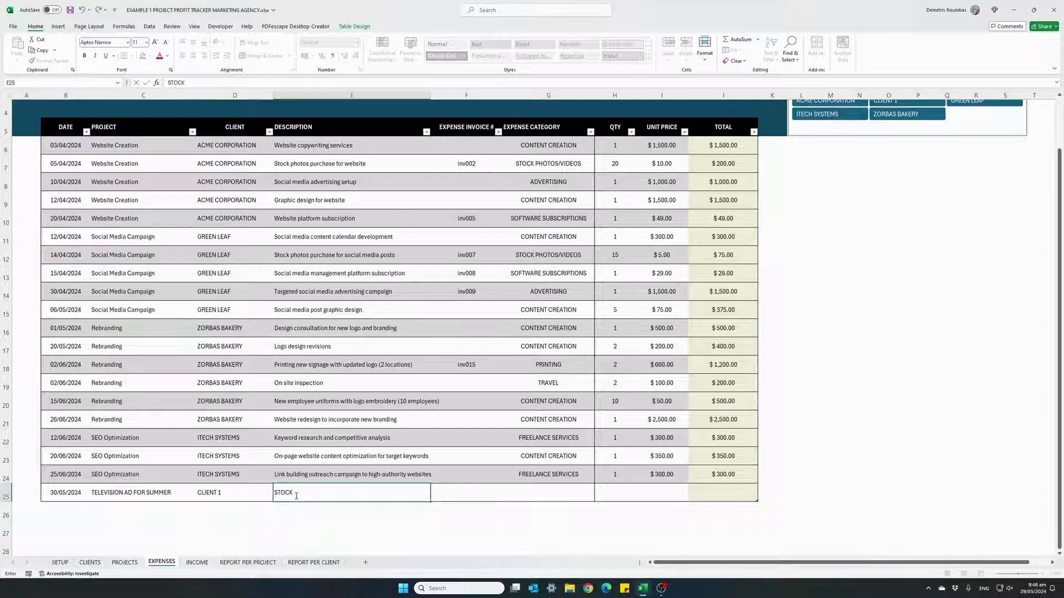
type(" PHOTOS AND LIVE ANIMATIONS")
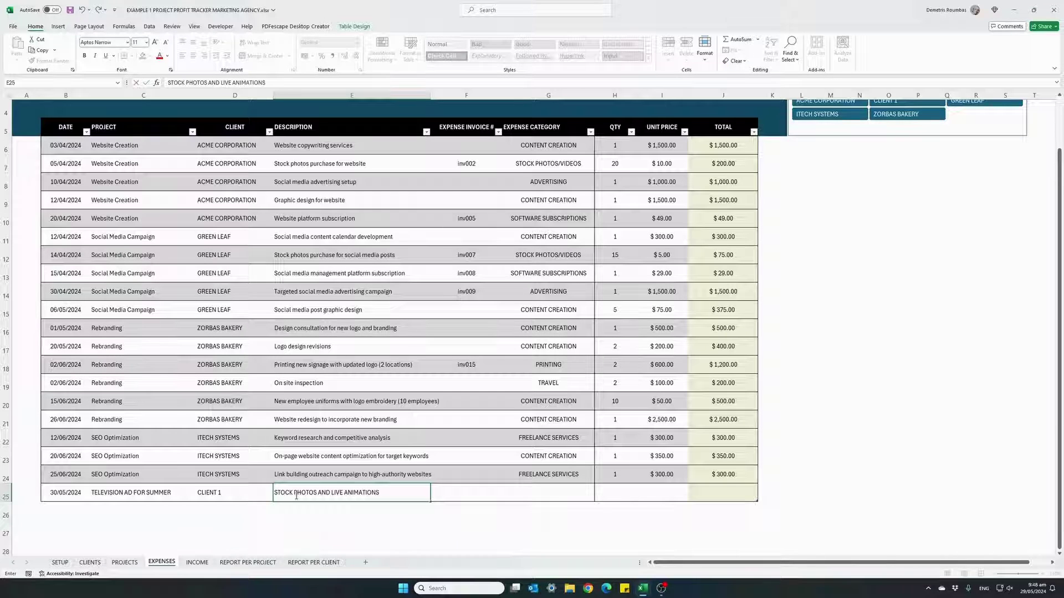
key("Tab")
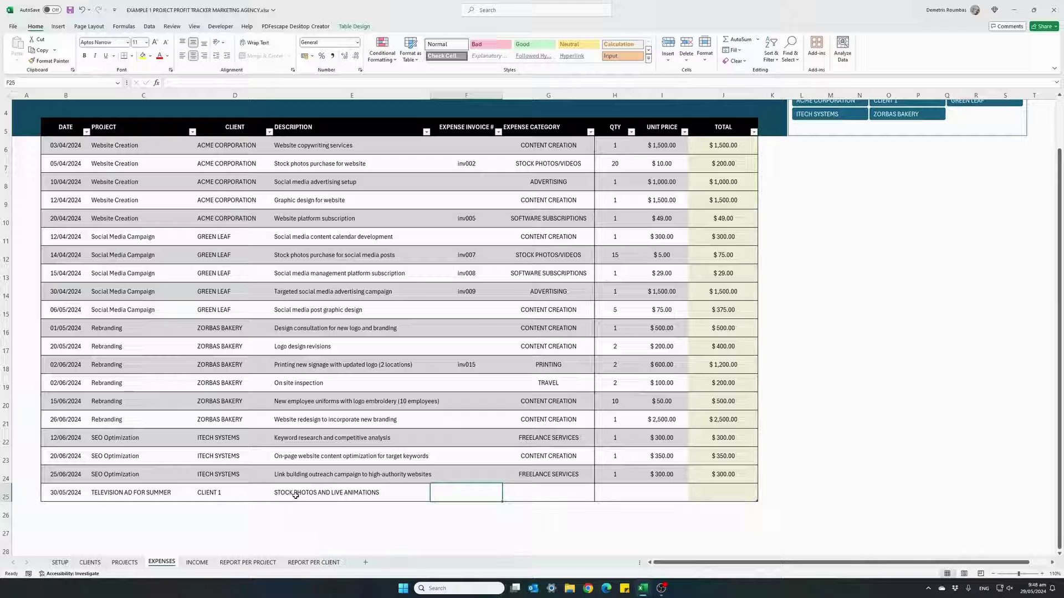
Set its category to STOCK PHOTOS/VIDEOS, quantity 10 at $50.00, totalling $500.00.
key("Tab")
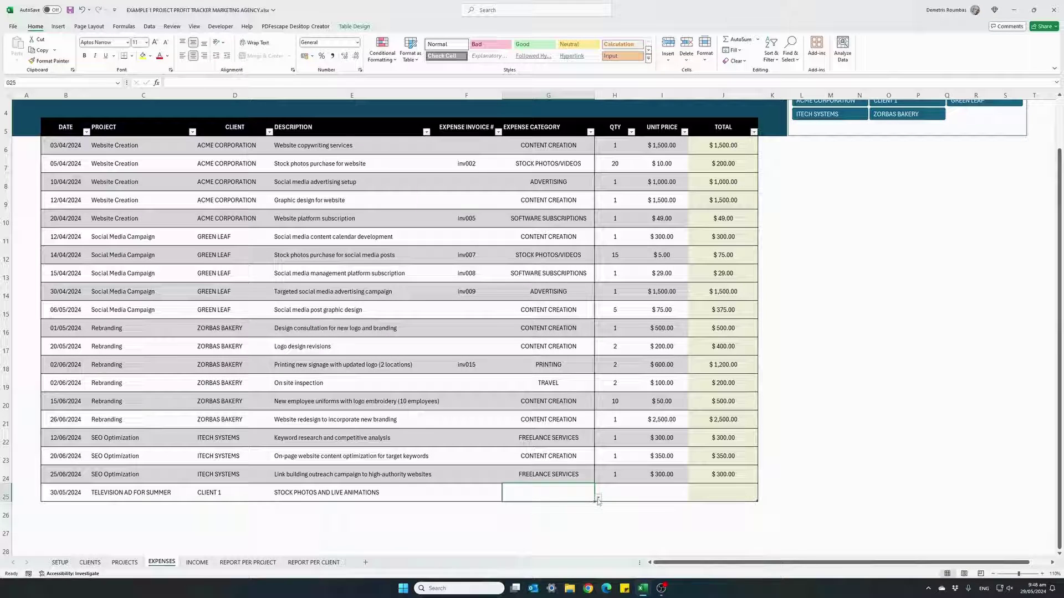
left_click(598, 499)
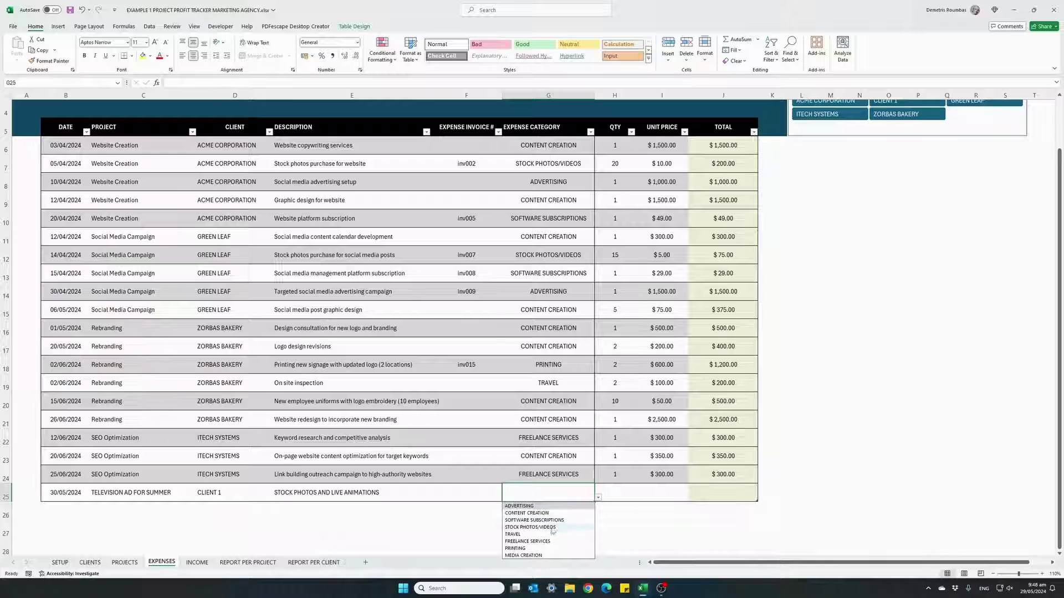
left_click(551, 527)
left_click(619, 494)
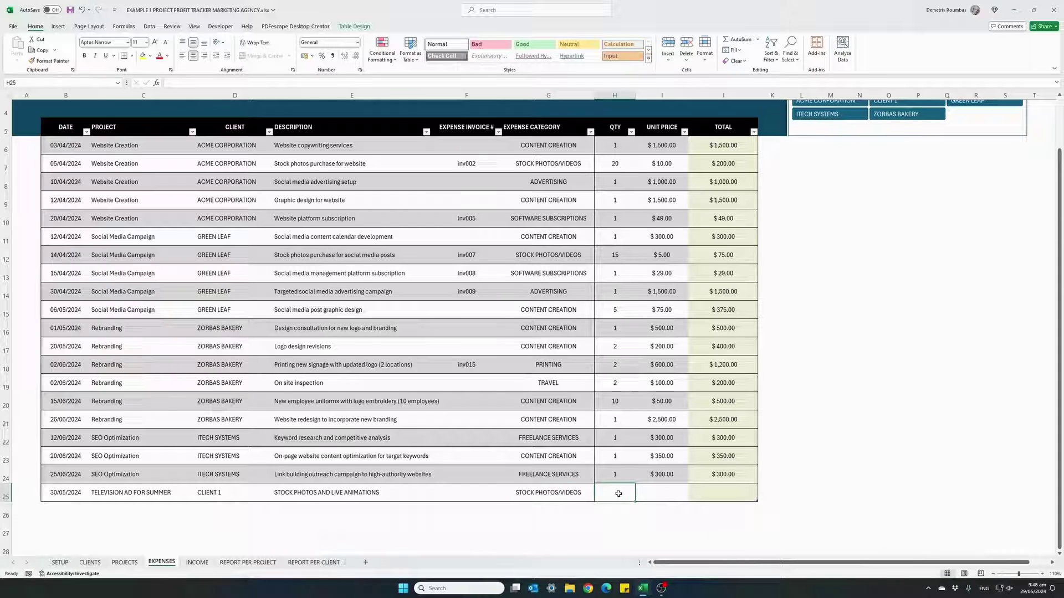
type("10")
key("Tab")
type("50")
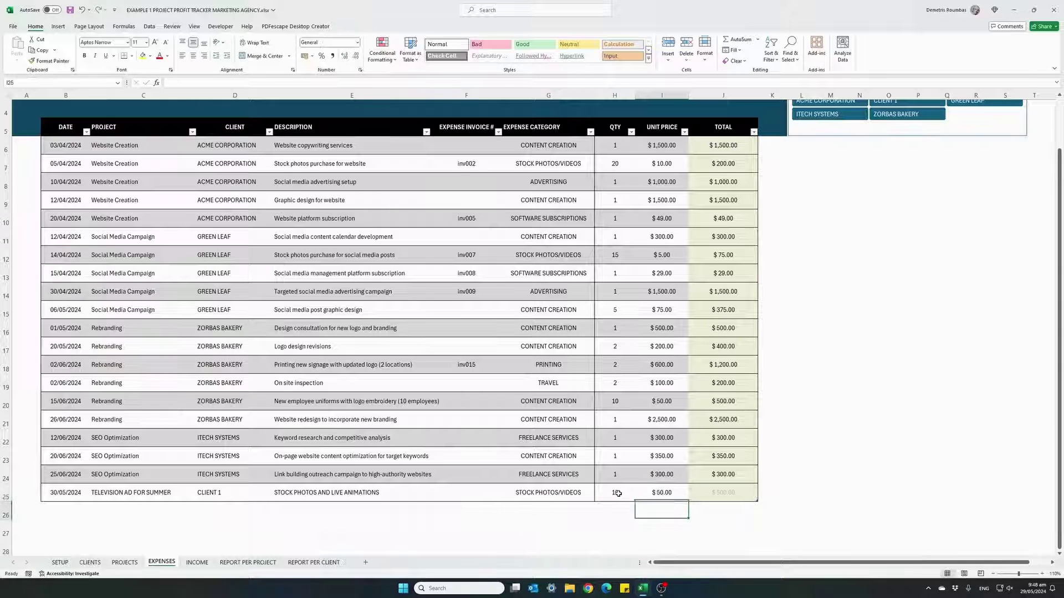
key("Tab")
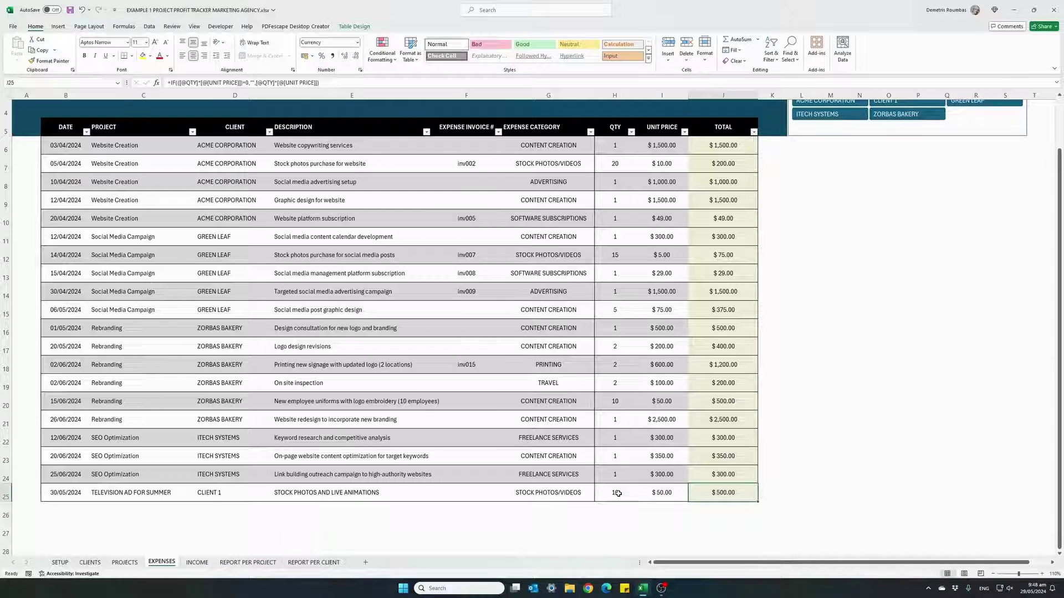
key("Left")
key("Left")
key("Left")
key("Left")
key("Left")
key("Left")
key("Left")
key("Left")
key("Down")
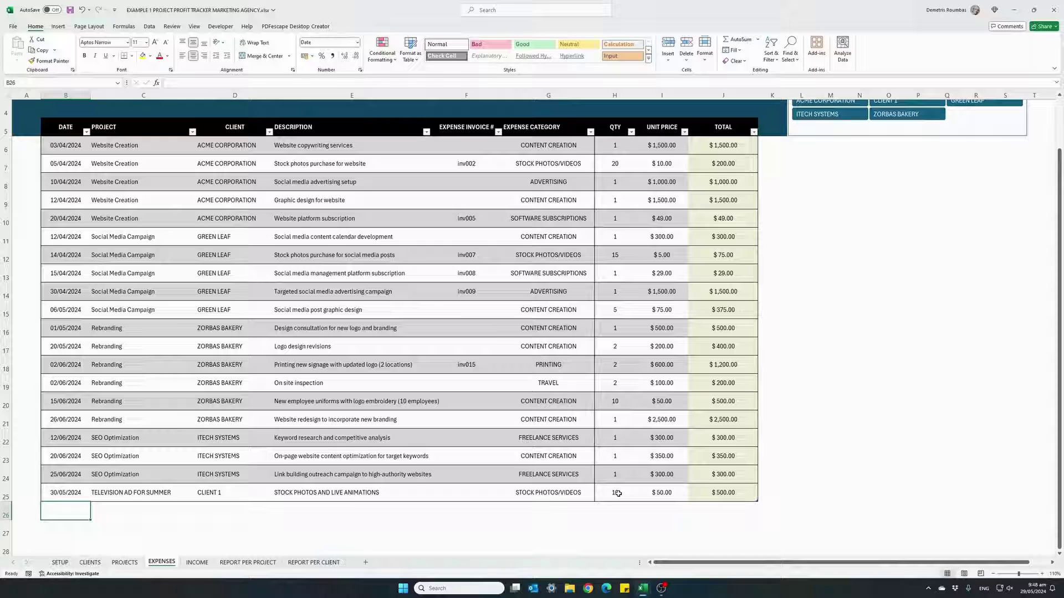
Start row 26 dated 05/06/2024 for TELEVISION AD FOR SUMMER, CLIENT 1, described ONSITE PHOTOSHOOT.
type("5/06/2024")
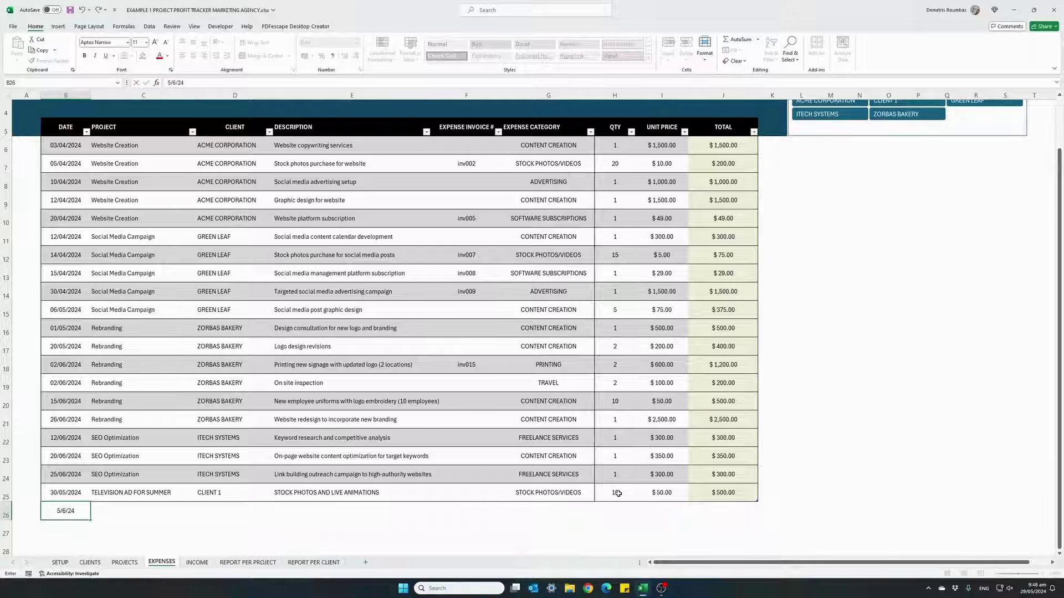
key("Tab")
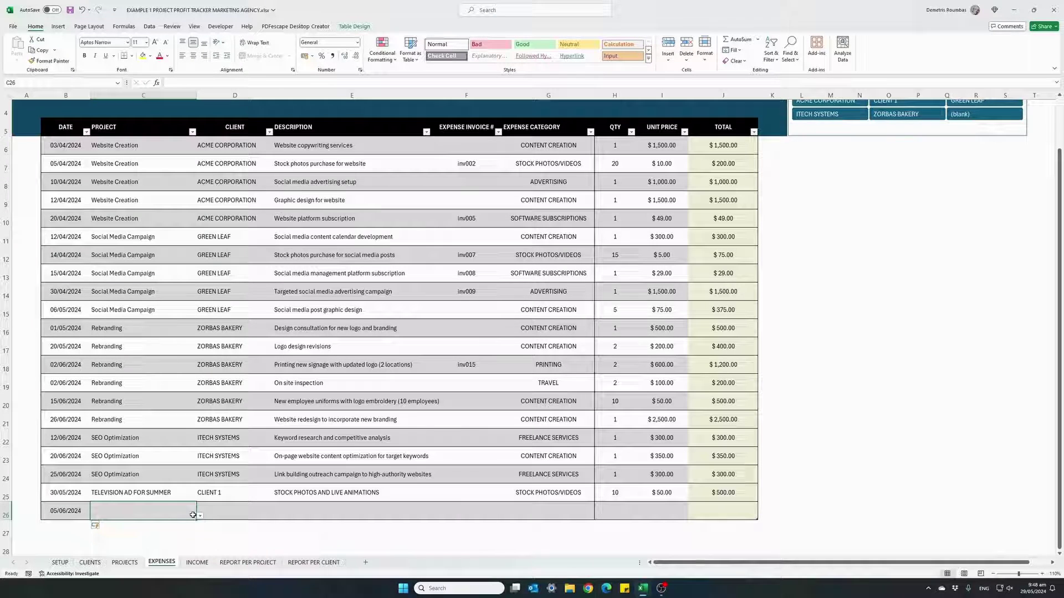
left_click(199, 516)
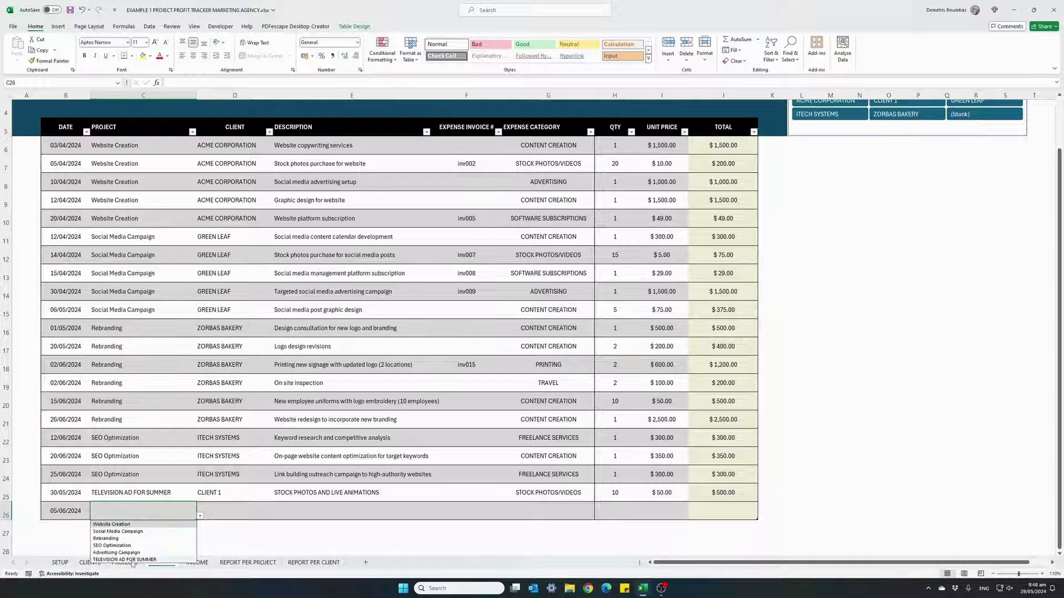
left_click(167, 560)
left_click(224, 513)
left_click(277, 516)
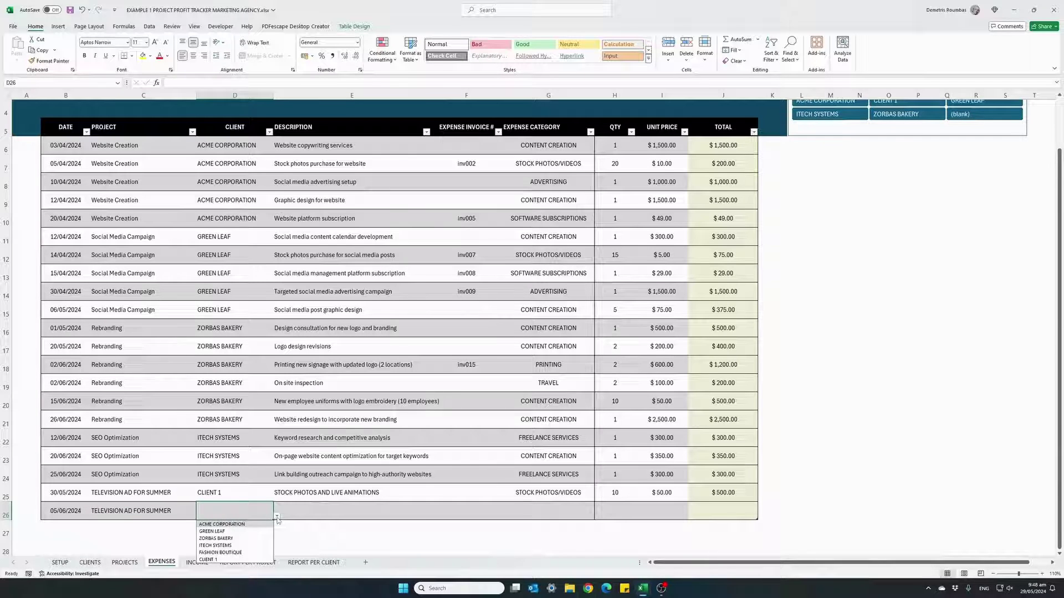
left_click(242, 541)
left_click(291, 510)
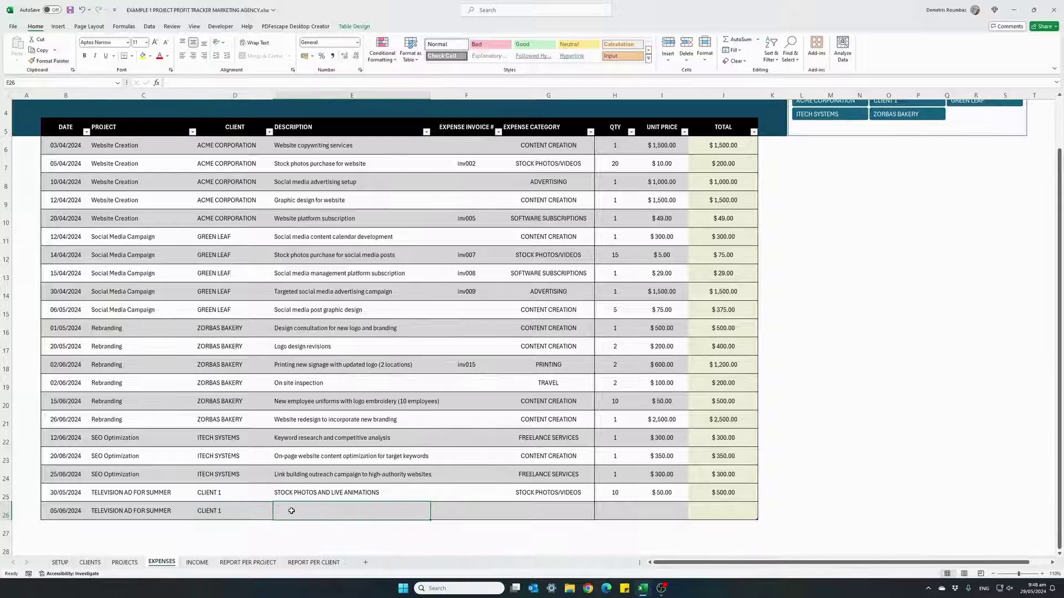
type("ON")
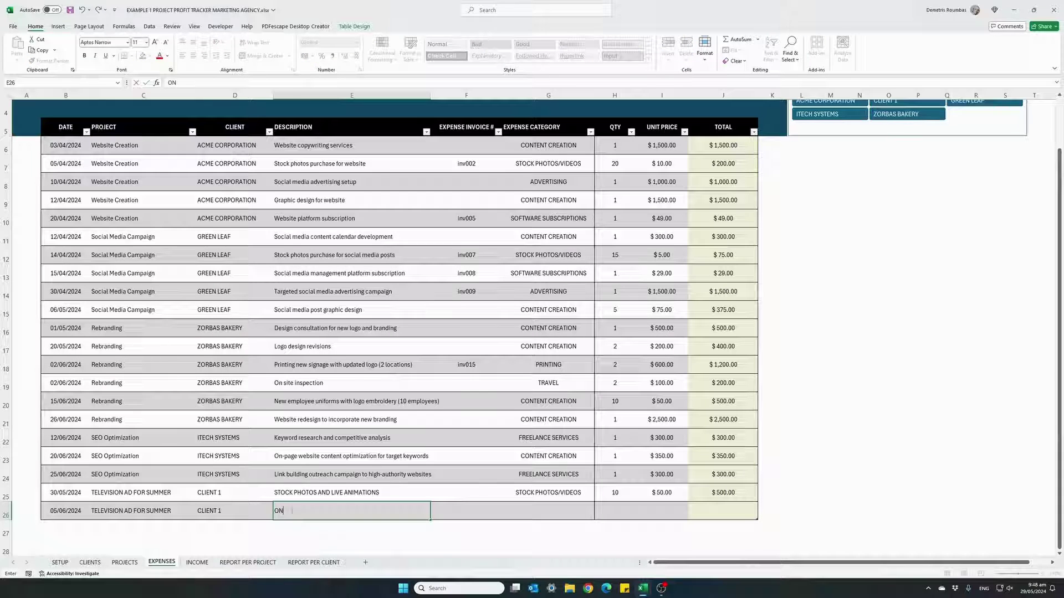
type("SITE PHOTOSHOOT")
key("Tab")
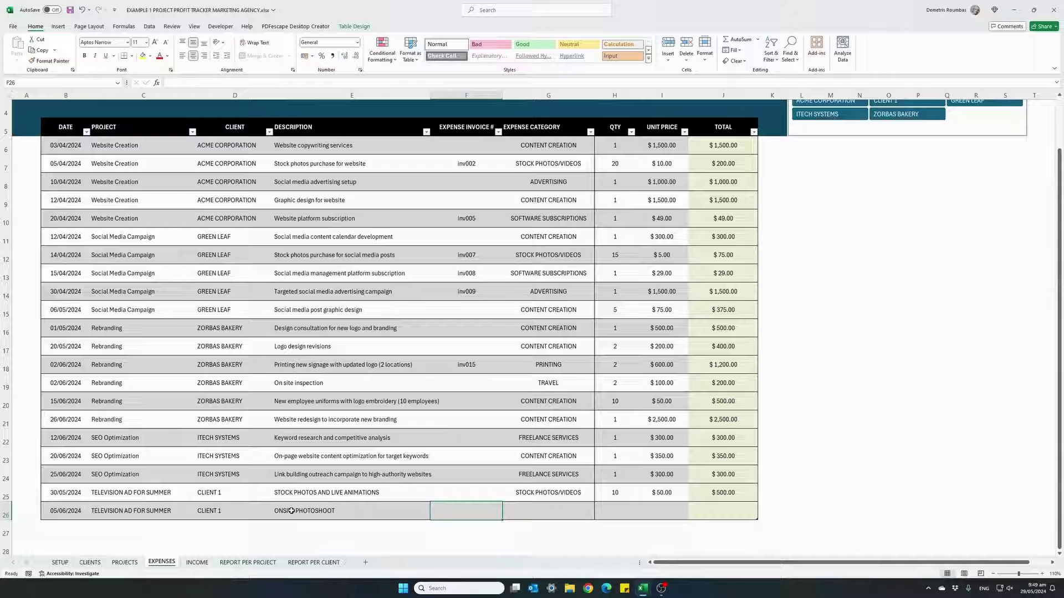
Categorize it as MEDIA CREATION with quantity 1 at $1,800.00.
key("Tab")
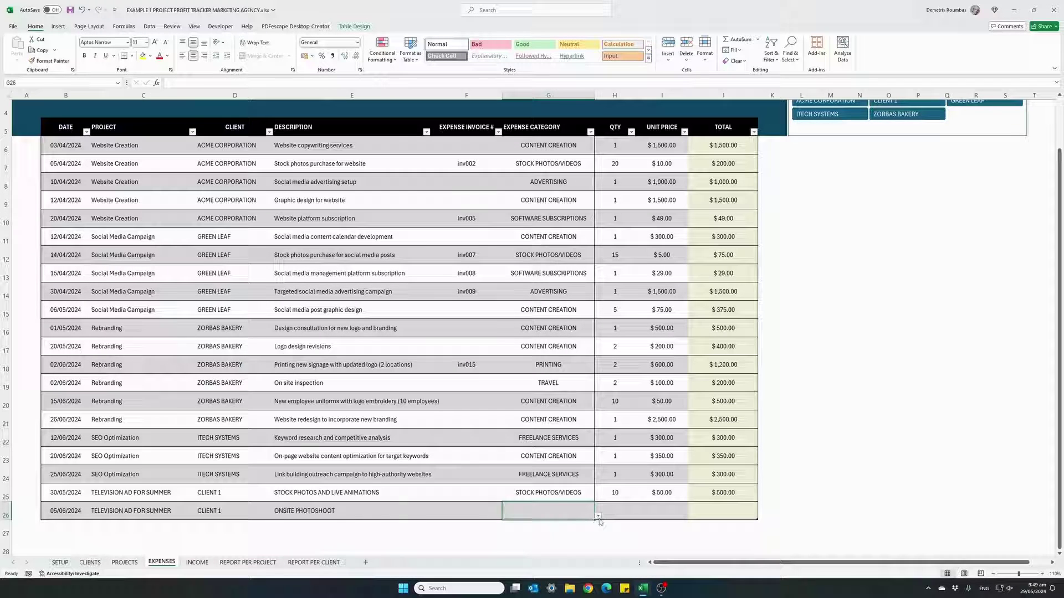
left_click(598, 516)
left_click(576, 574)
left_click(608, 516)
type("1")
key("Tab")
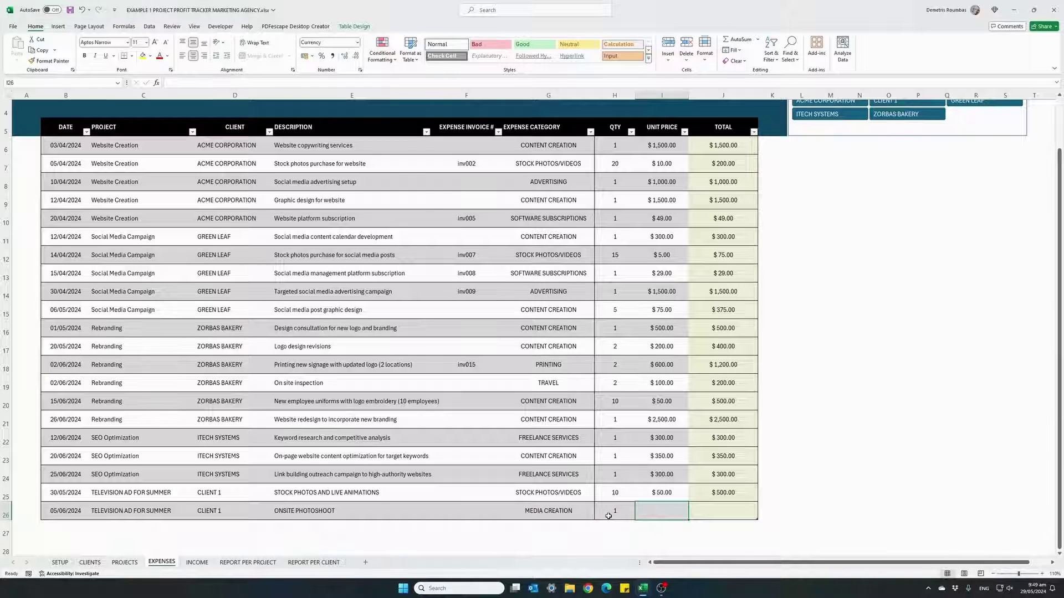
type("1800")
key("ctrl+Return")
key("Left")
key("Left")
key("Left")
key("Left")
key("Left")
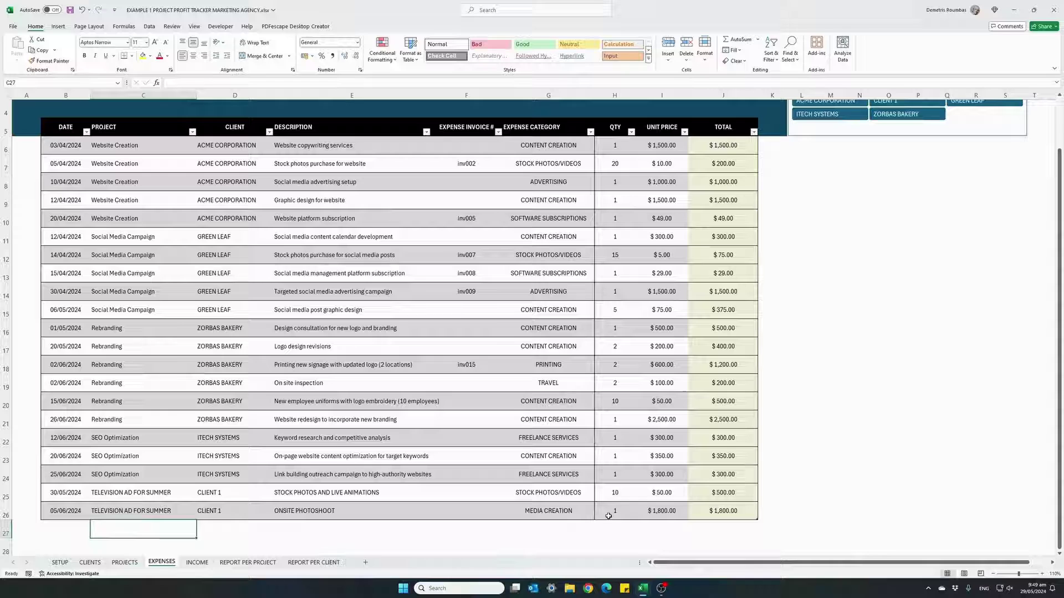
key("Left")
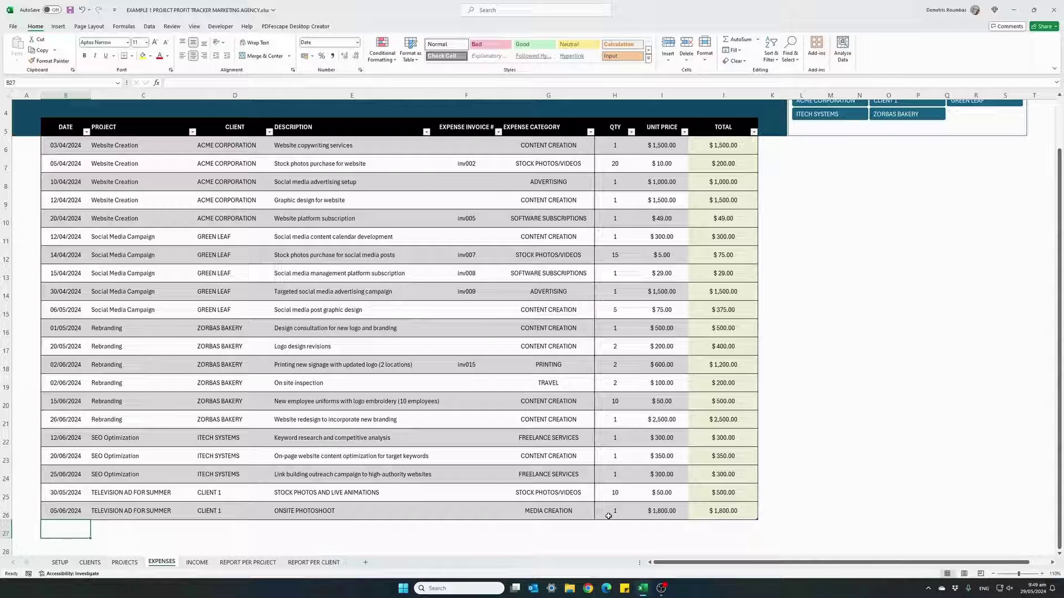
Start row 27 dated 10/06/2024, copying project and client from row 26, described VIDEO EDITING.
type("10/06/2024")
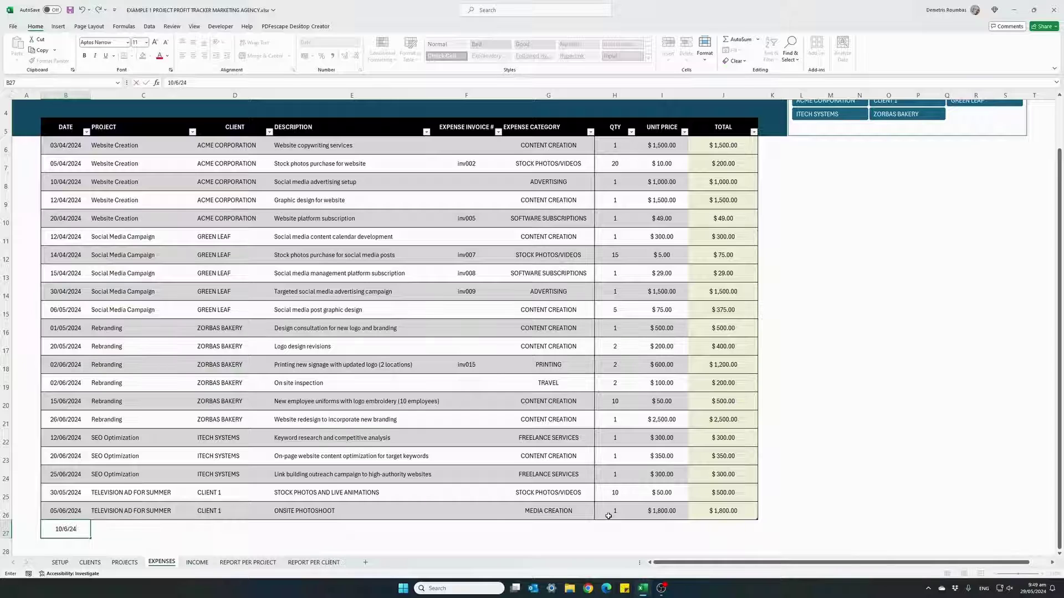
key("Tab")
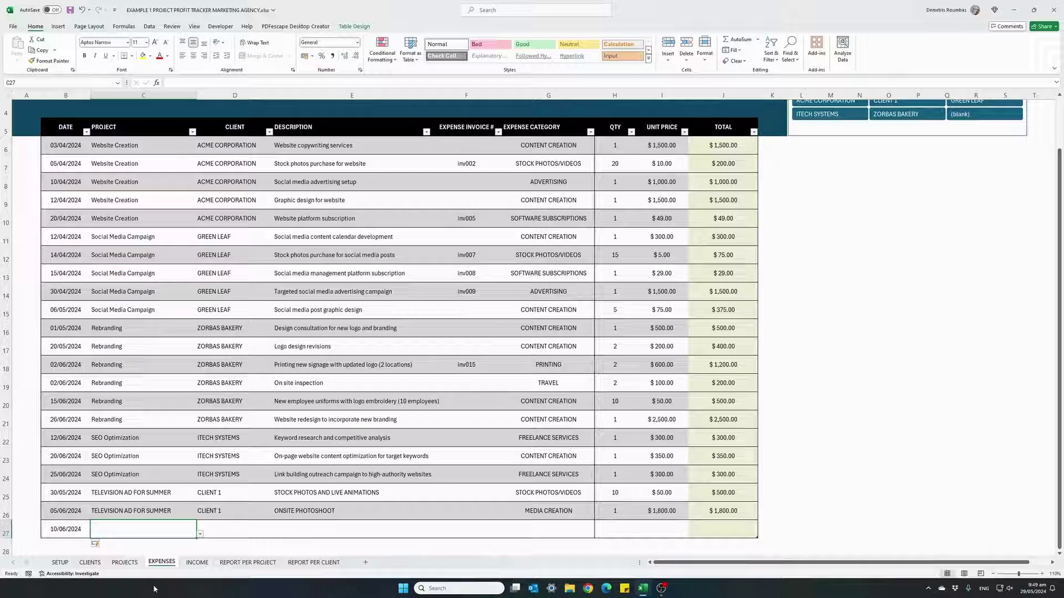
left_click_drag(136, 511, 216, 507)
left_click_drag(277, 521, 281, 542)
left_click(296, 530)
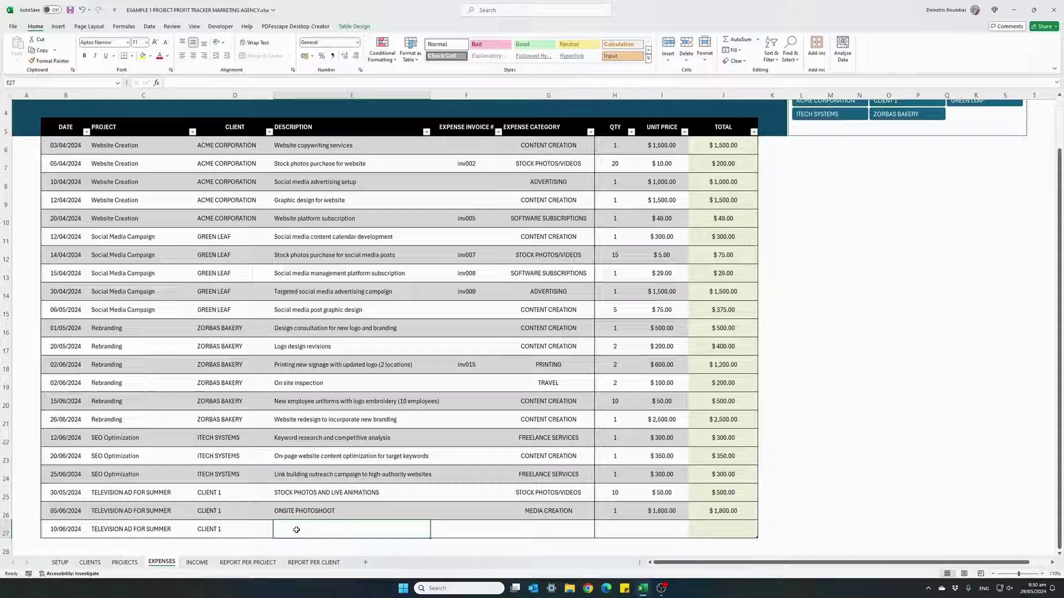
type("V")
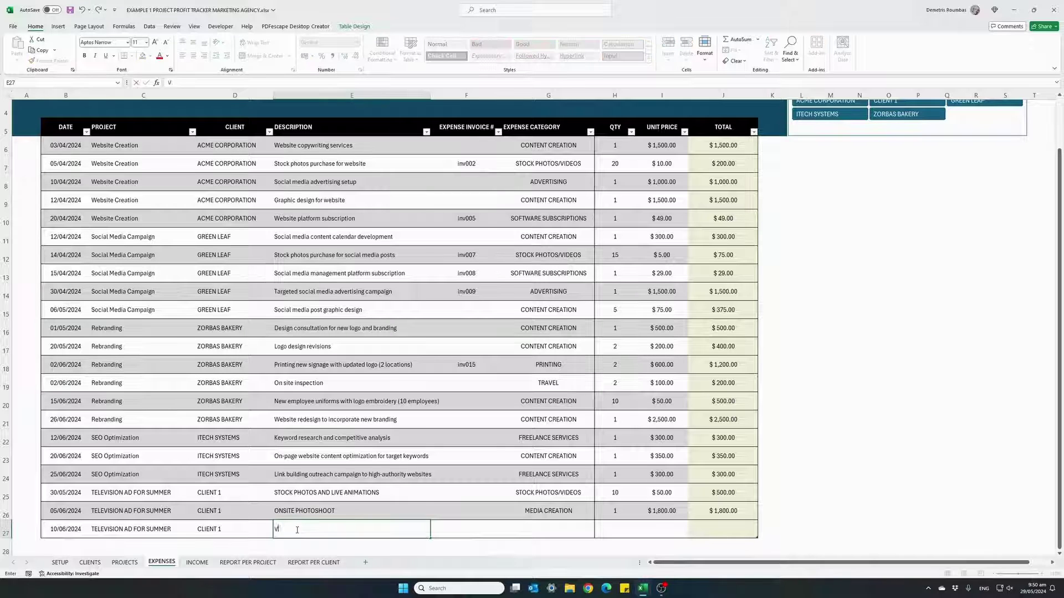
type("IDEO EDITING")
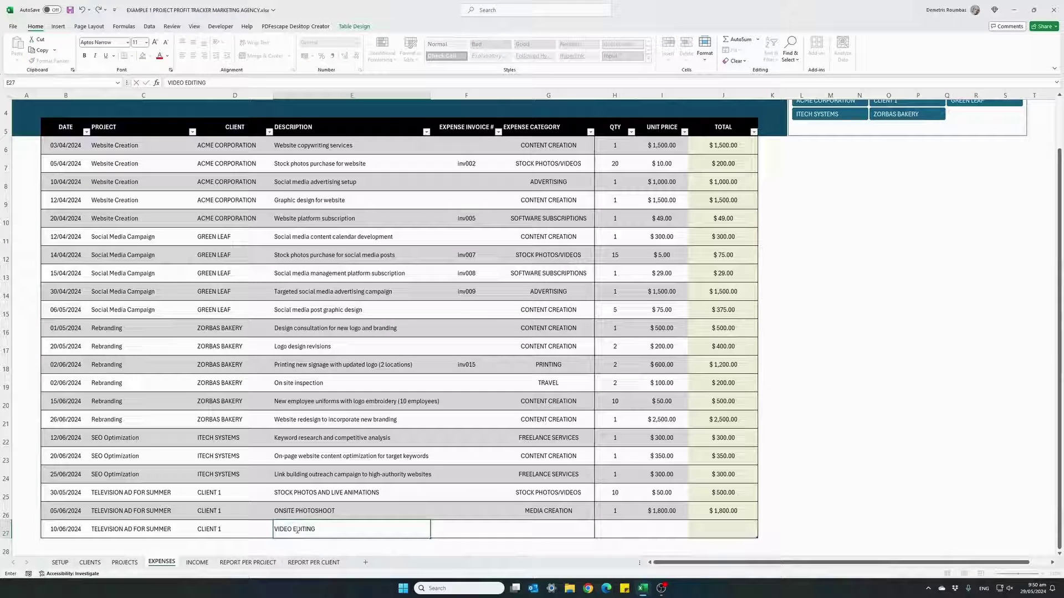
key("Tab")
key("Tab")
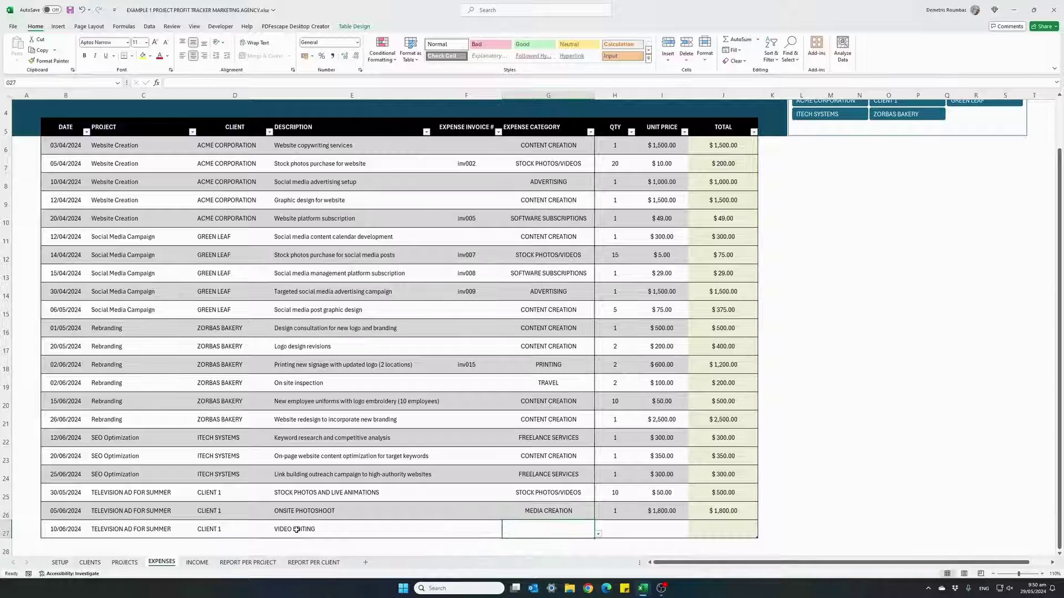
Set its category to MEDIA CREATION with quantity 1 at $500.00.
left_click(598, 534)
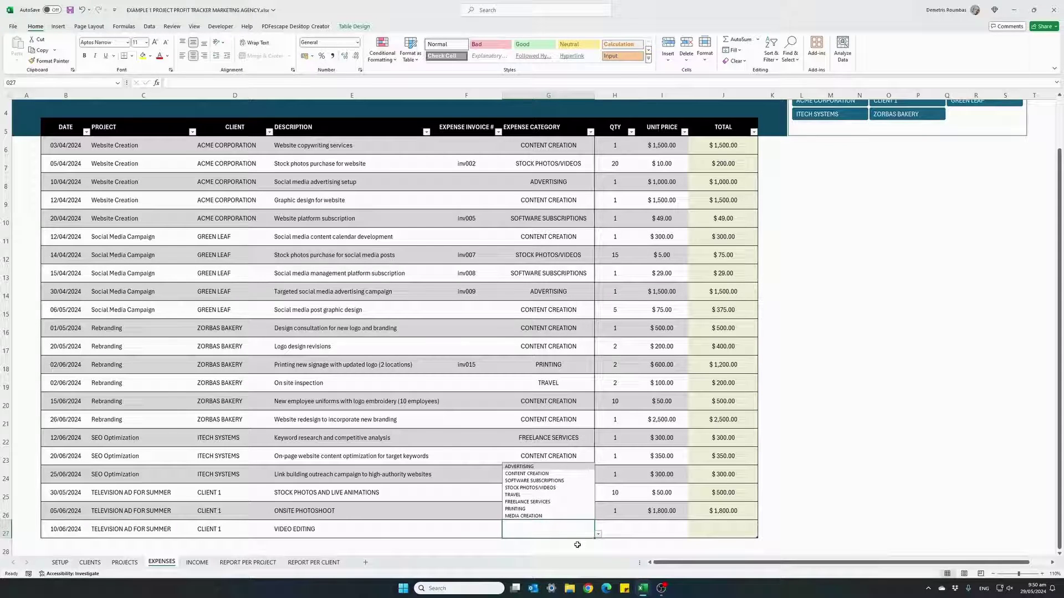
left_click(537, 516)
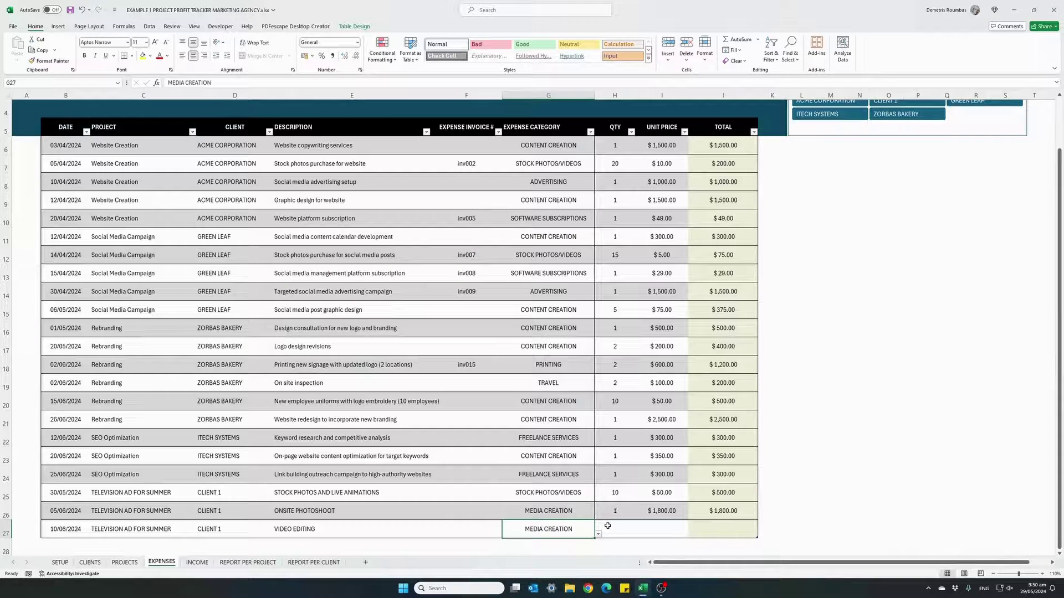
left_click(608, 526)
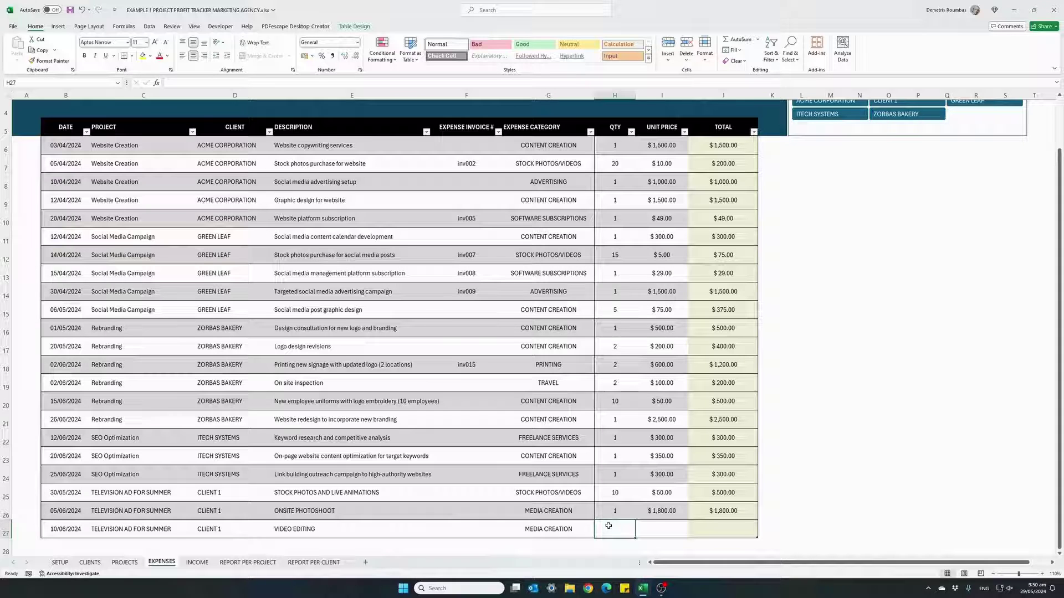
type("1")
key("Tab")
type("500")
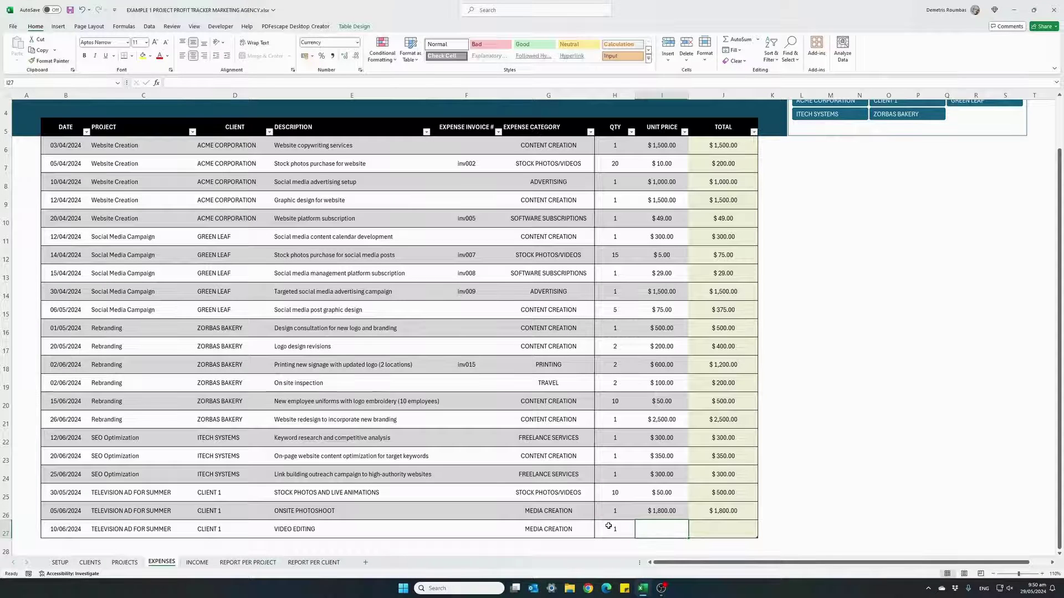
key("Return")
key("Up")
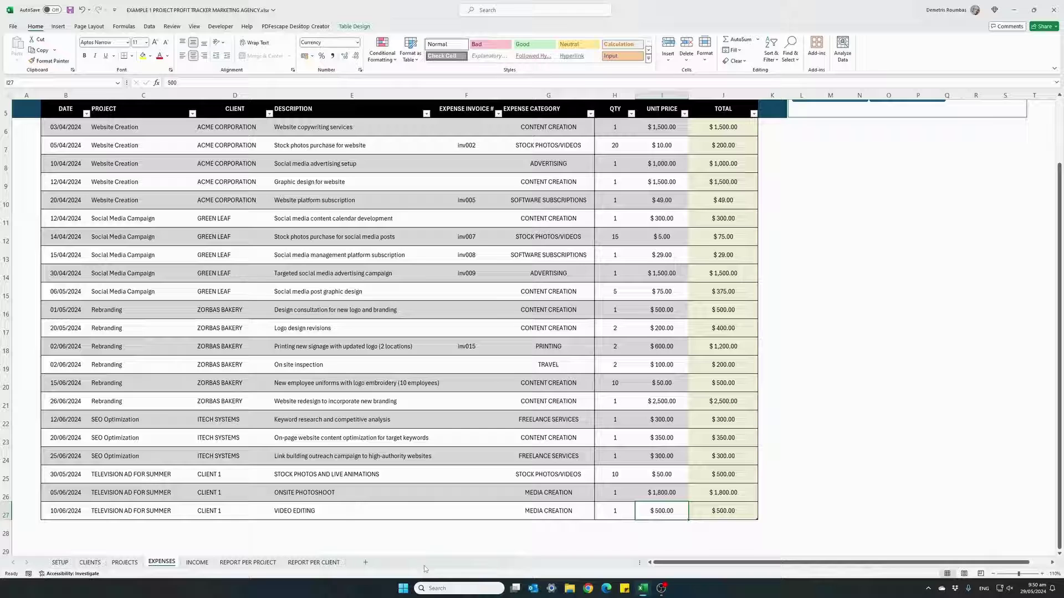
Filter expenses to CLIENT 1's three entries, clear the slicer filter, then go to INCOME.
scroll(196, 520, "up", 2)
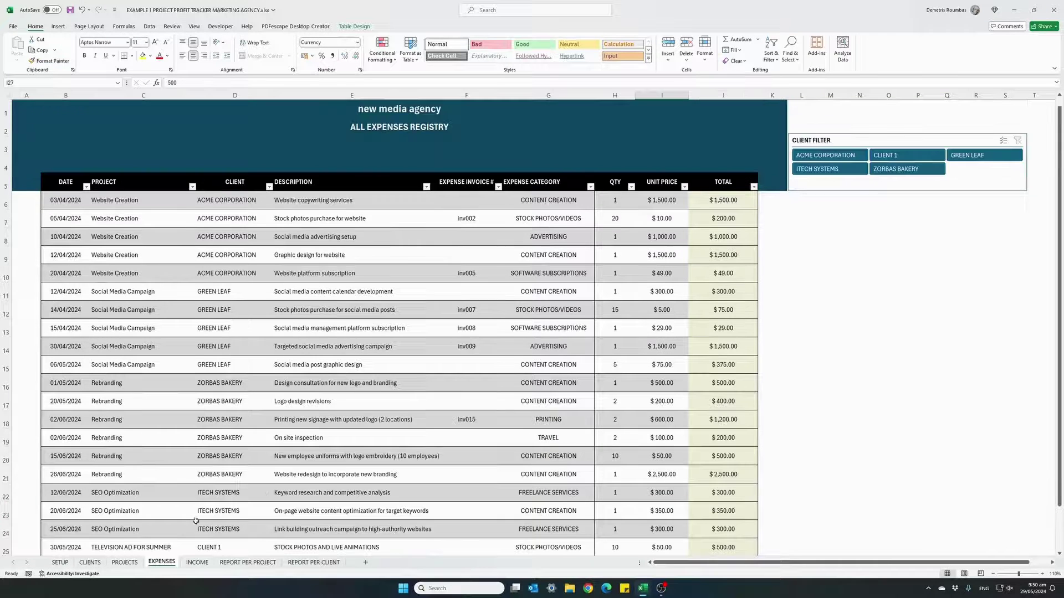
left_click(902, 157)
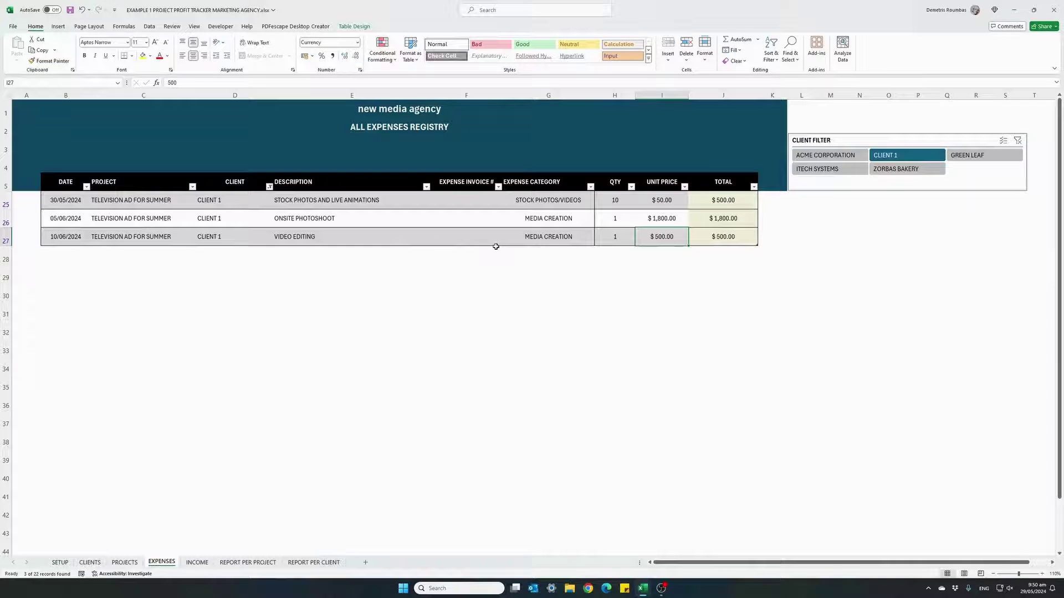
left_click(1017, 140)
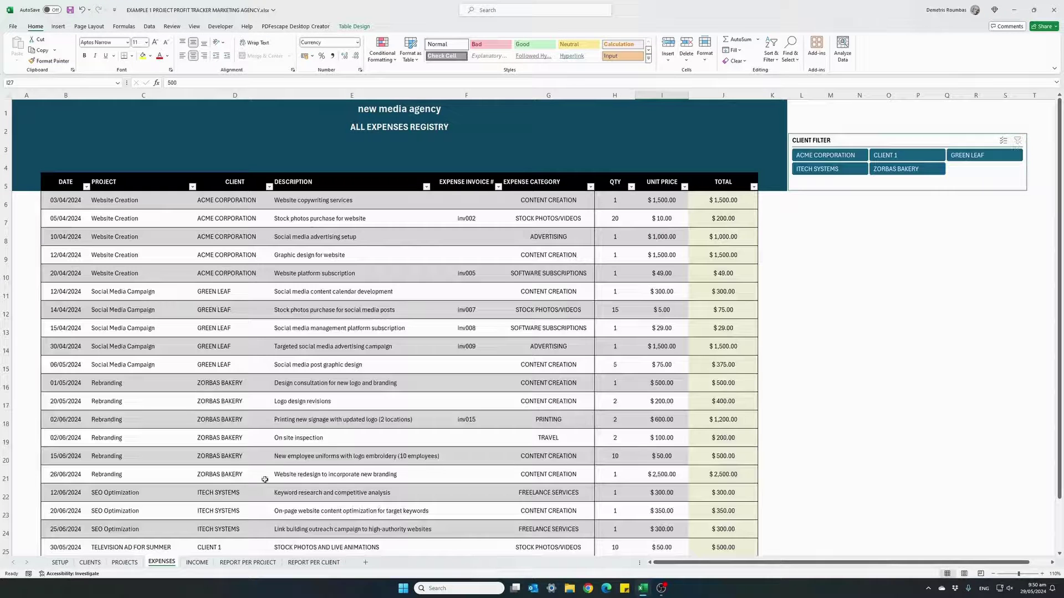
left_click(196, 563)
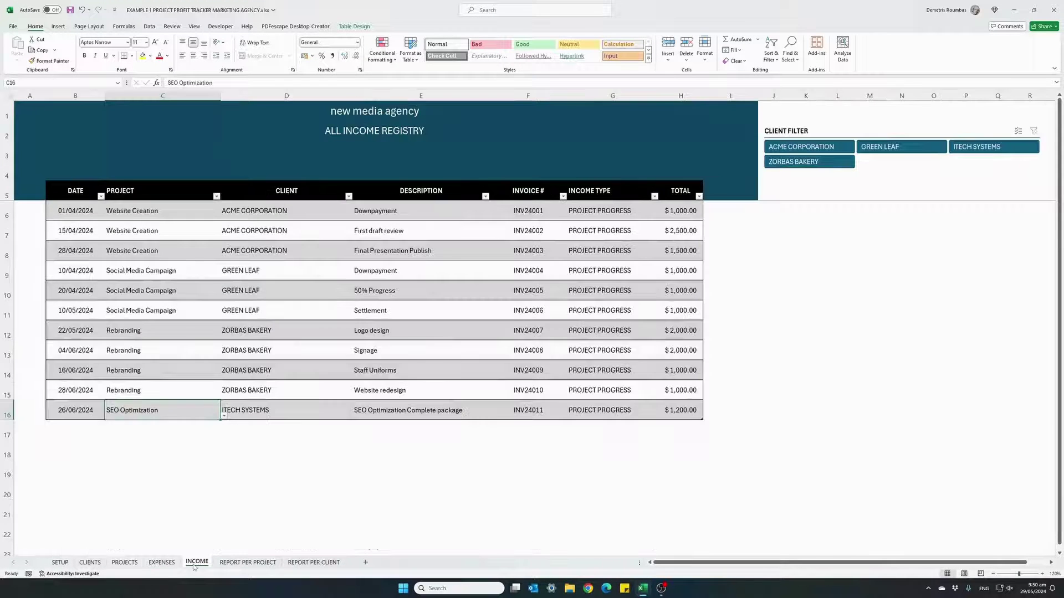
Start a new income row dated 15/06/2024 for project TELEVISION AD FOR SUMMER and CLIENT 1.
left_click(70, 427)
type("15/")
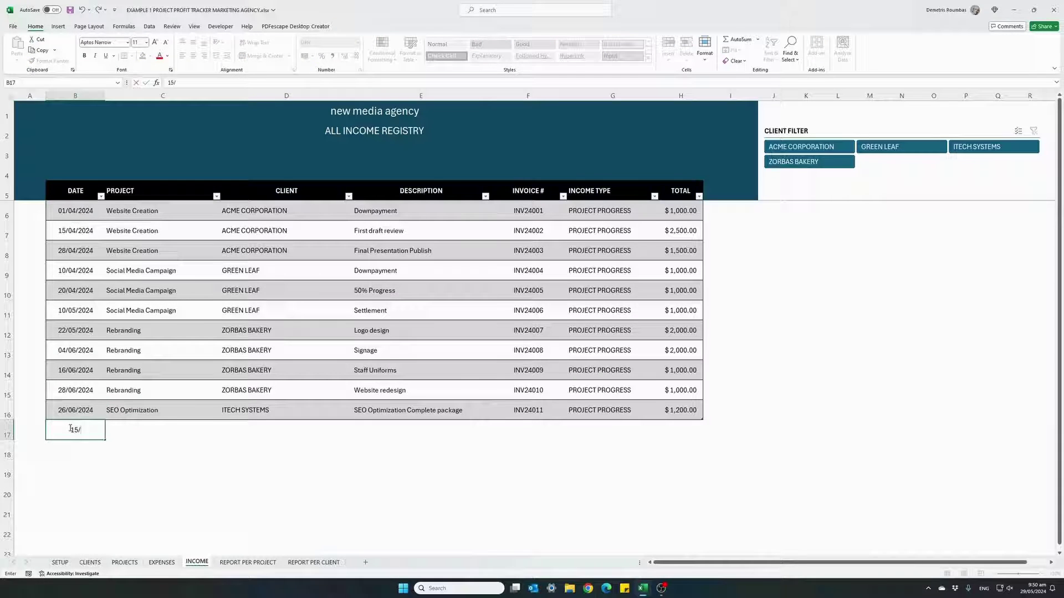
type("06/2024")
key("Tab")
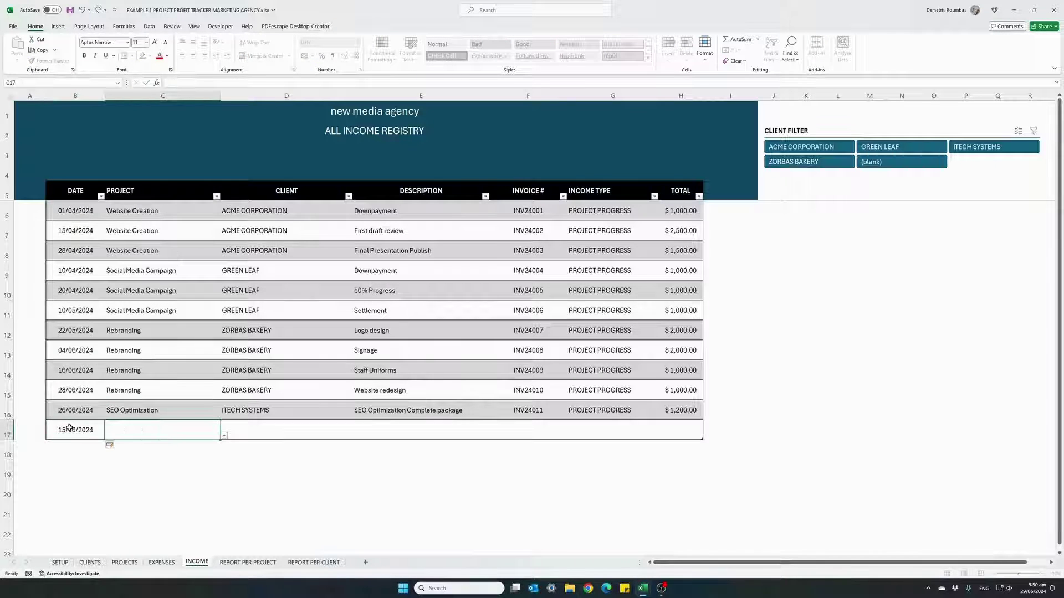
left_click(224, 436)
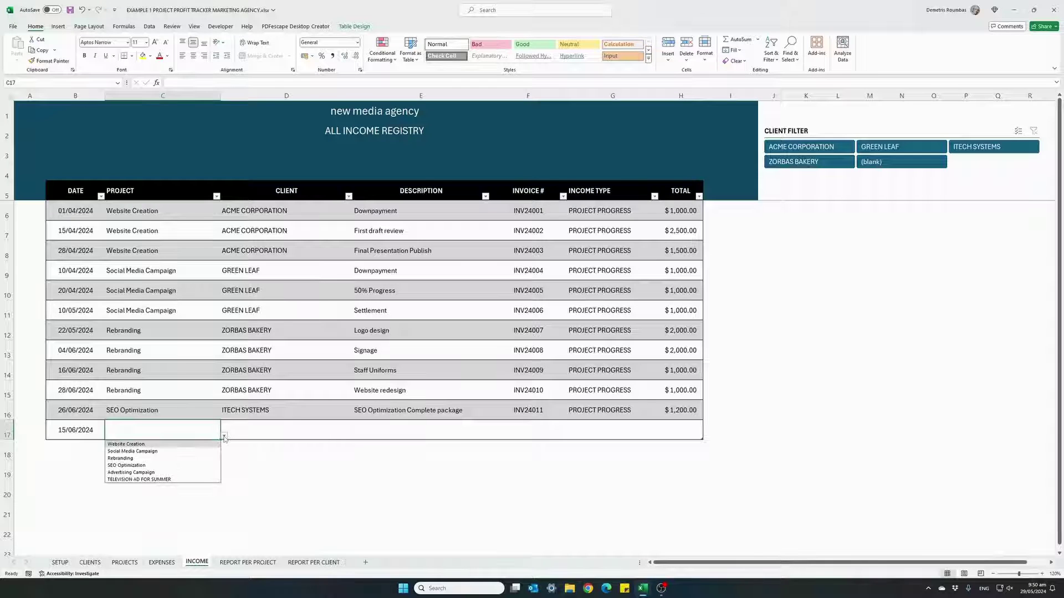
left_click(155, 480)
left_click(271, 435)
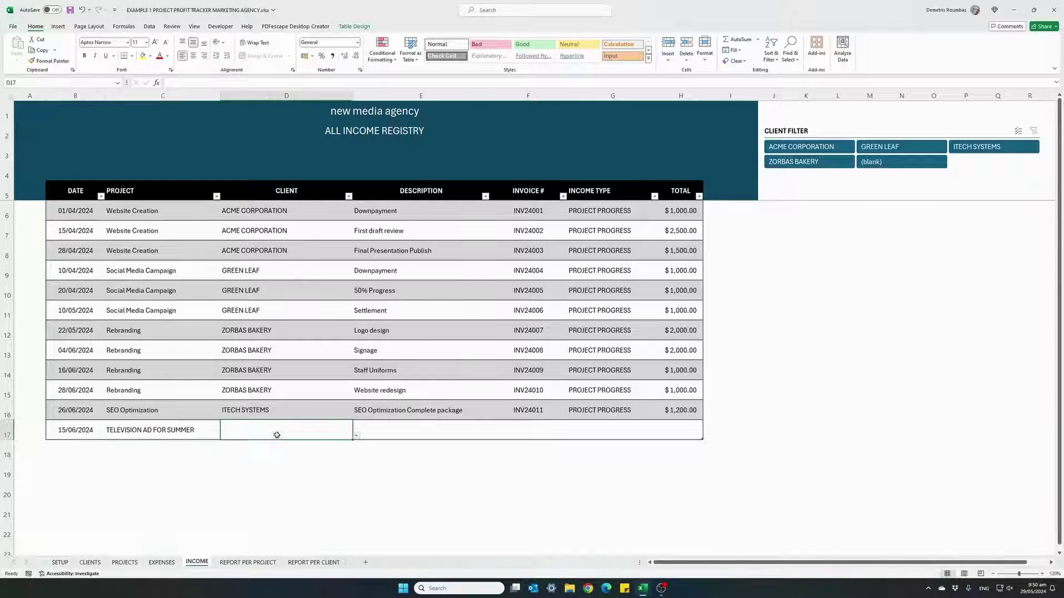
left_click(356, 436)
left_click(252, 480)
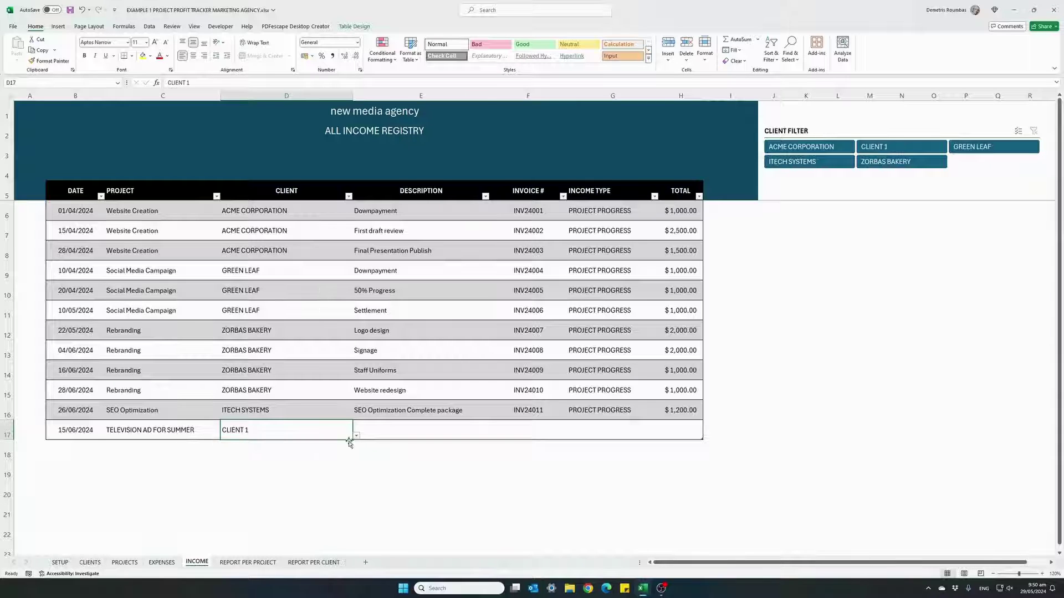
Add description COMPLETE PROJECT DELIVERY, invoice INV24012, PROJECT PROGRESS type and $3,500 income, then open REPORT PER PROJECT.
left_click(375, 436)
type("COM")
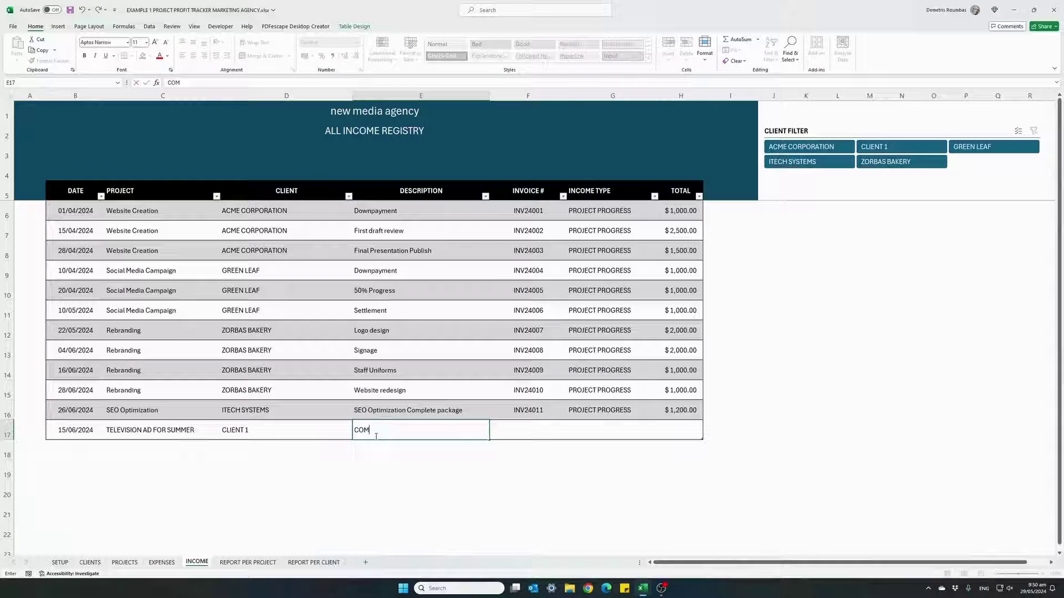
type("PLETE PROJECT DELIVERY")
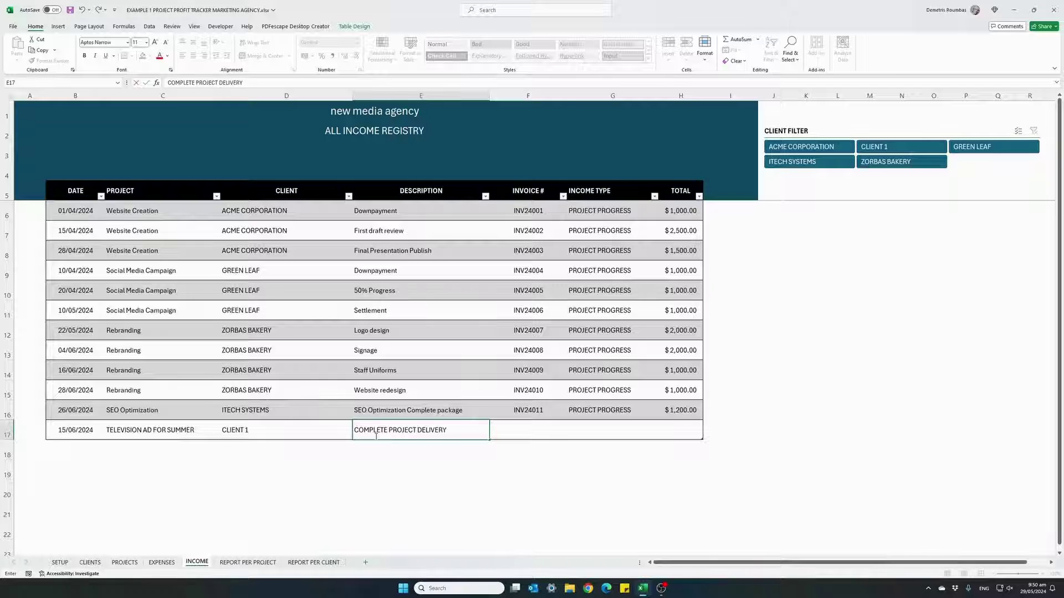
key("Tab")
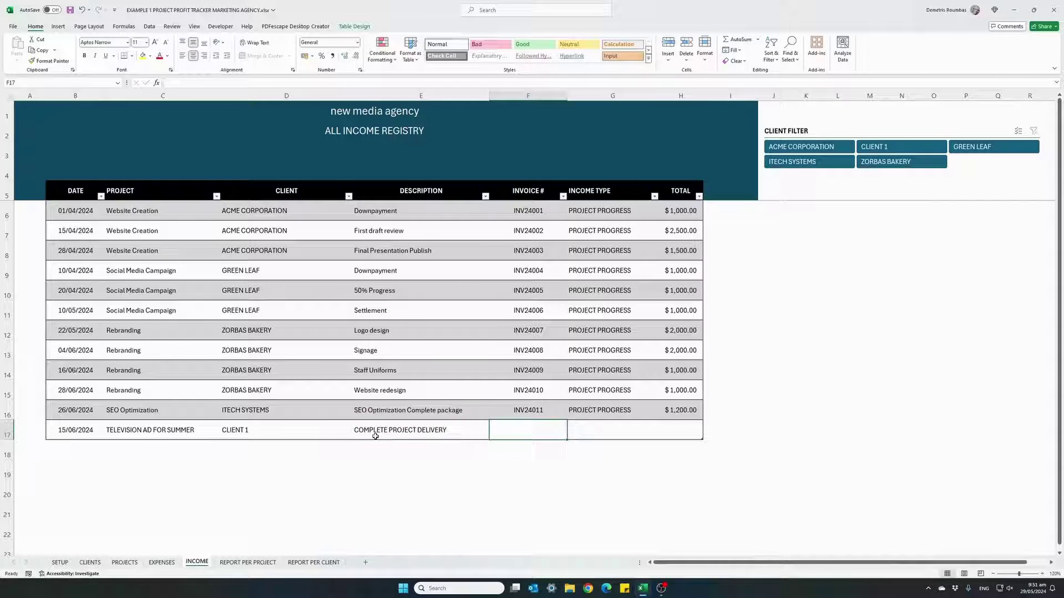
type("INV24012")
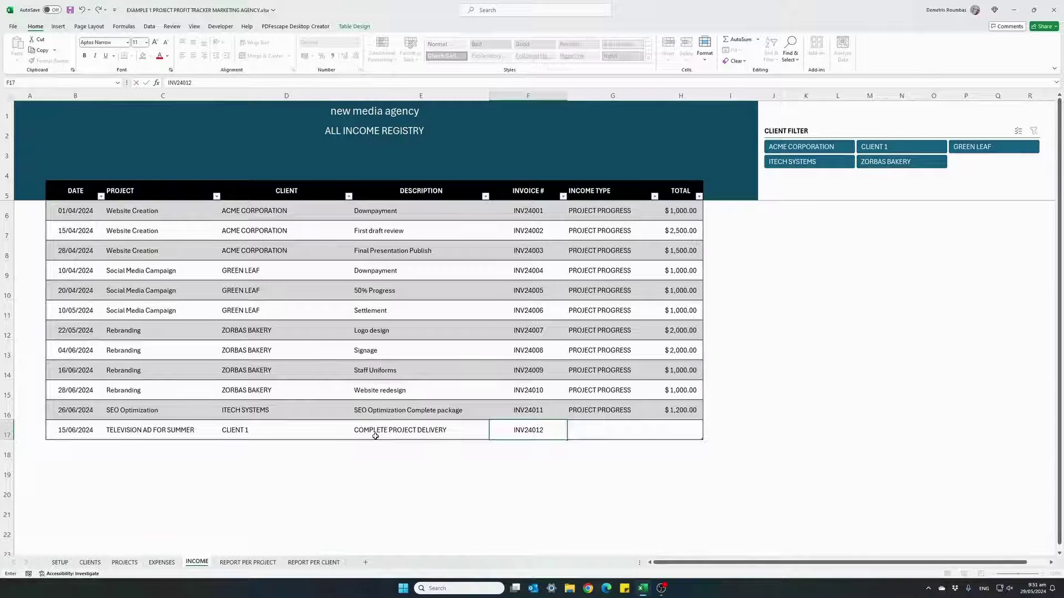
key("Tab")
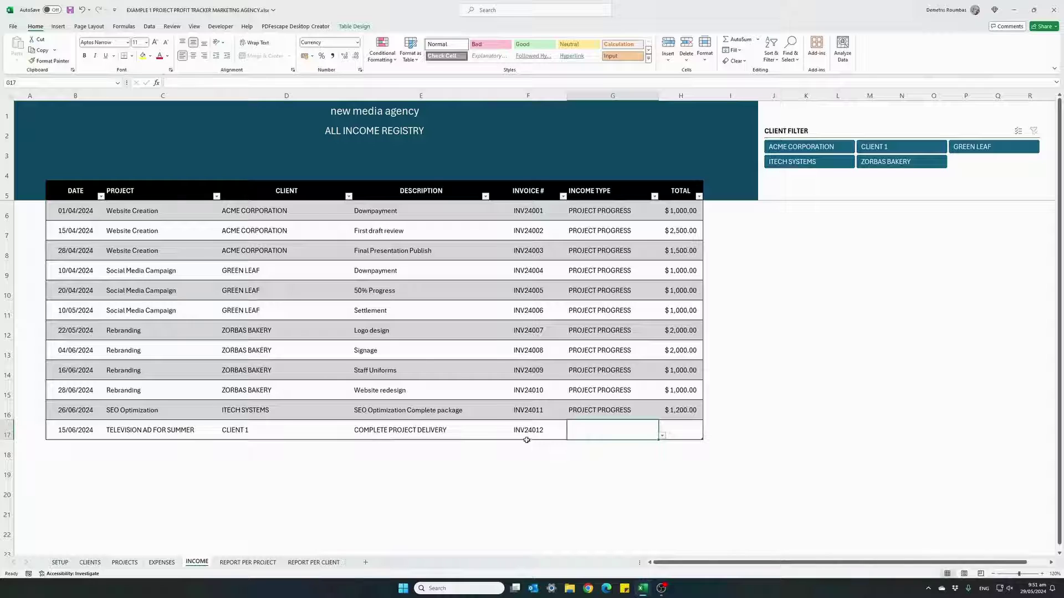
left_click(661, 436)
left_click(609, 444)
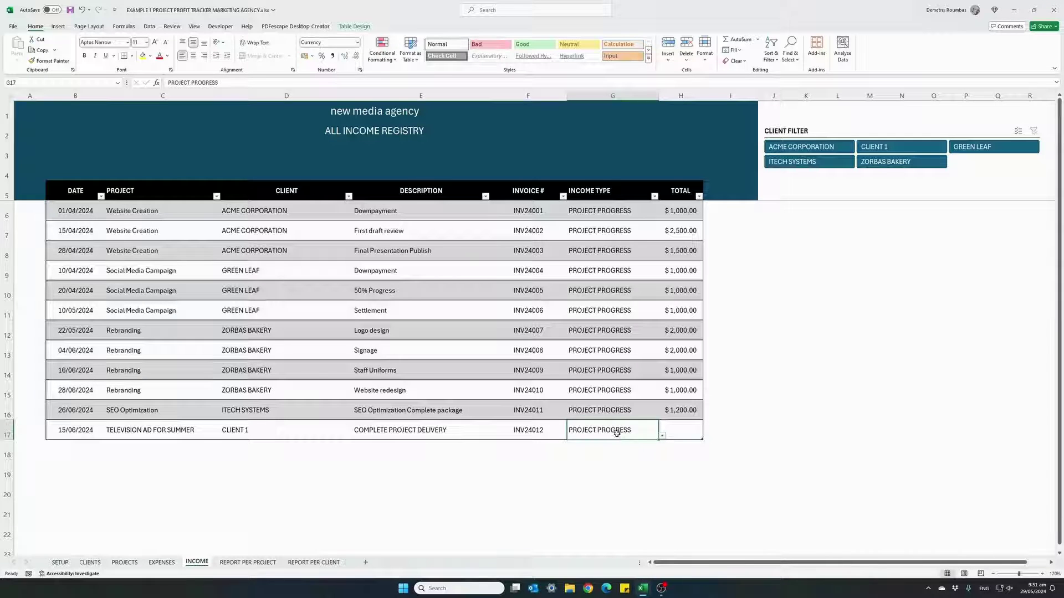
left_click(676, 428)
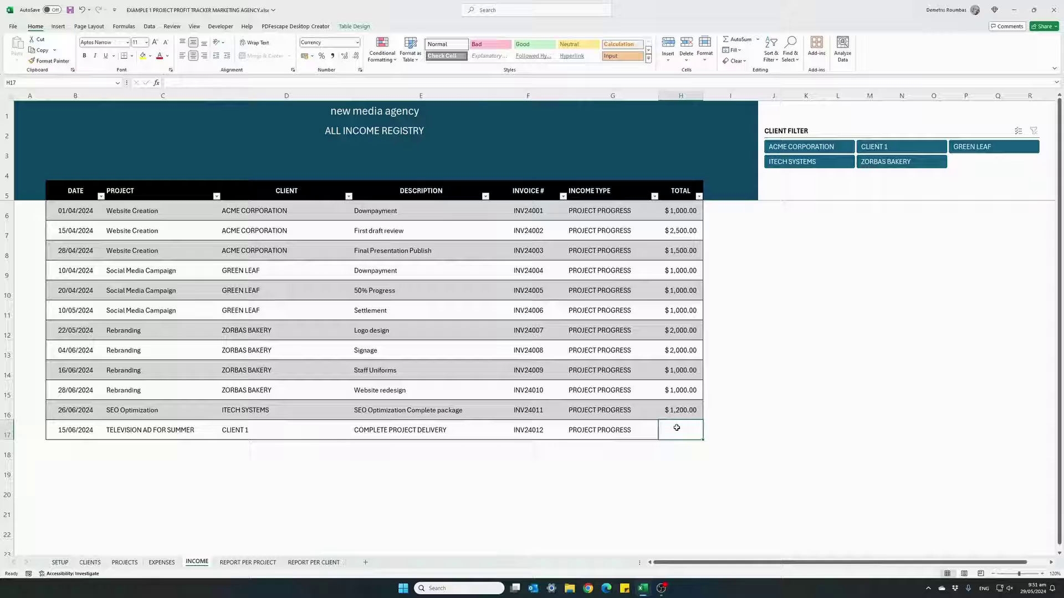
type("3,5")
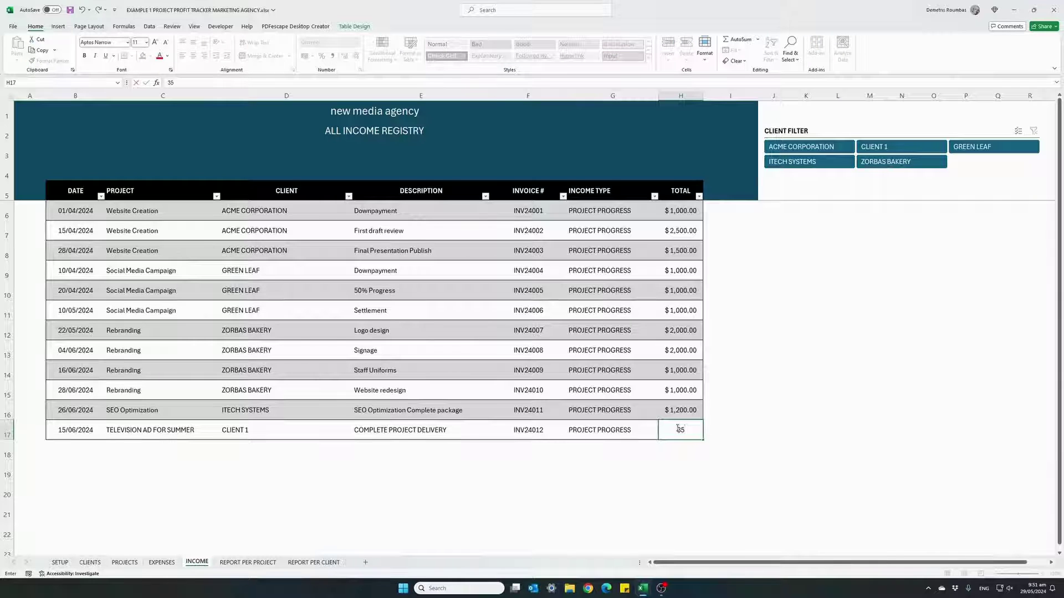
type("00")
key("Return")
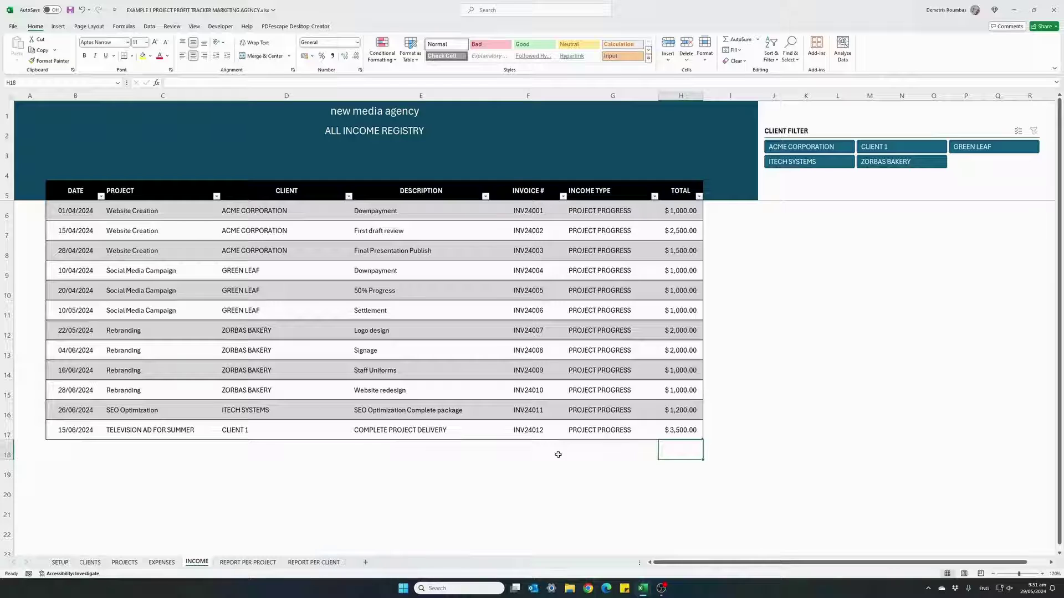
left_click(247, 562)
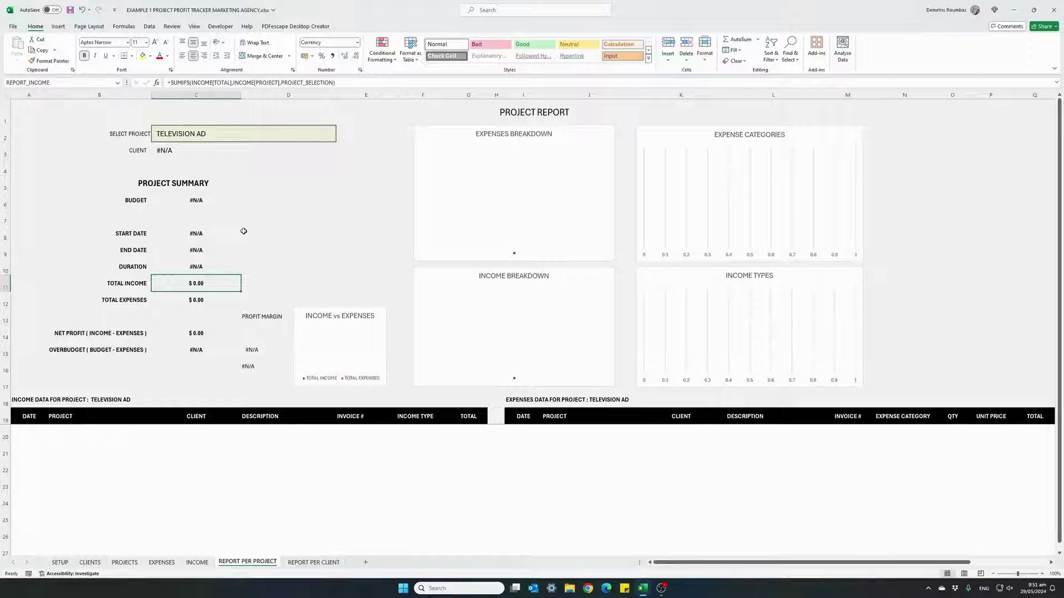
Pick TELEVISION AD FOR SUMMER from the report's SELECT PROJECT dropdown.
left_click(246, 134)
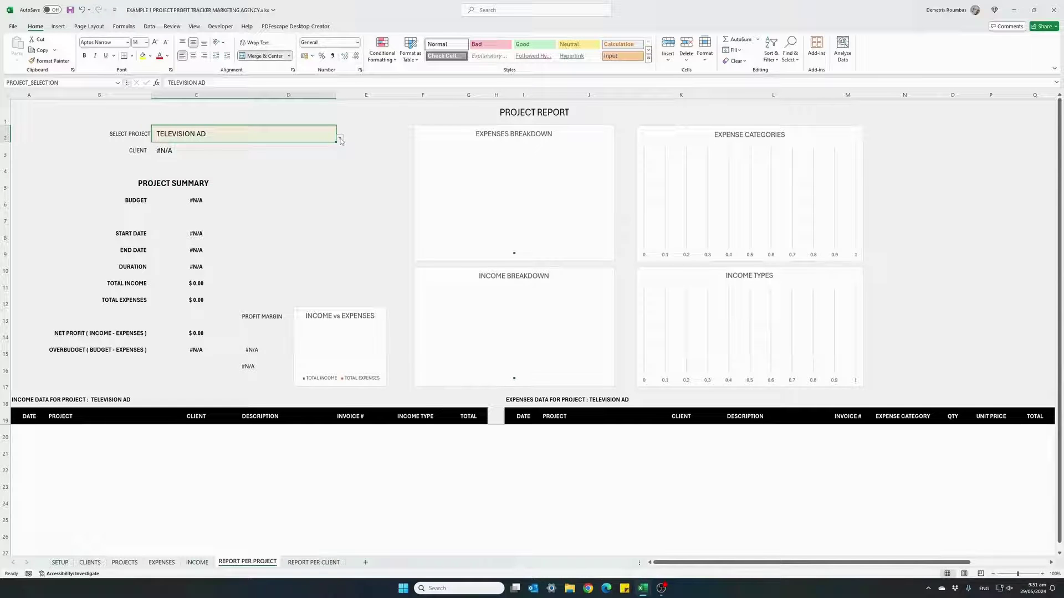
left_click(339, 138)
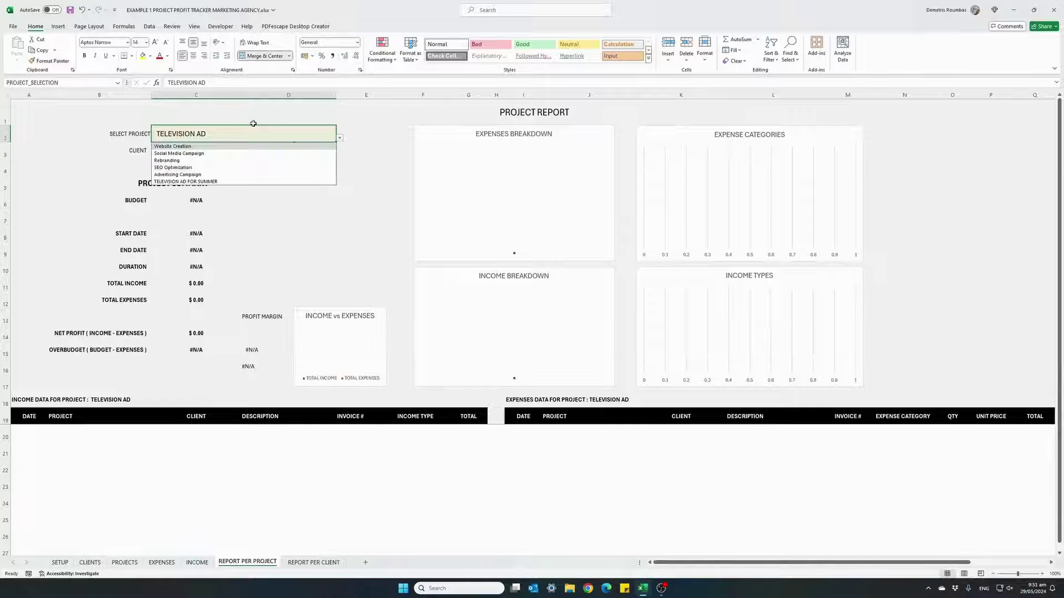
left_click(172, 182)
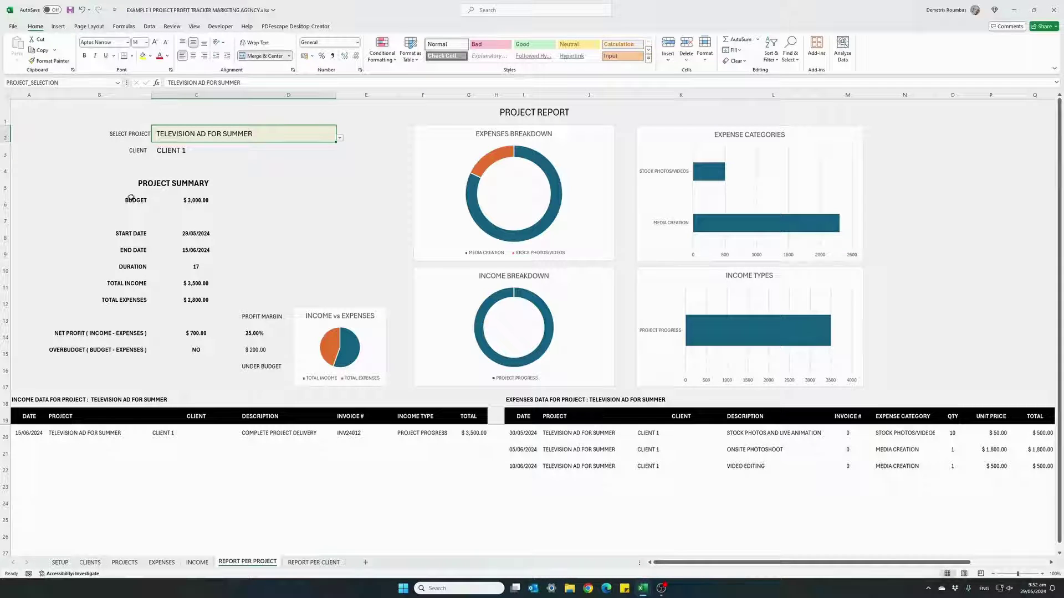
Inspect the budget, start date, end date, duration, total income and total expenses formulas.
left_click(186, 200)
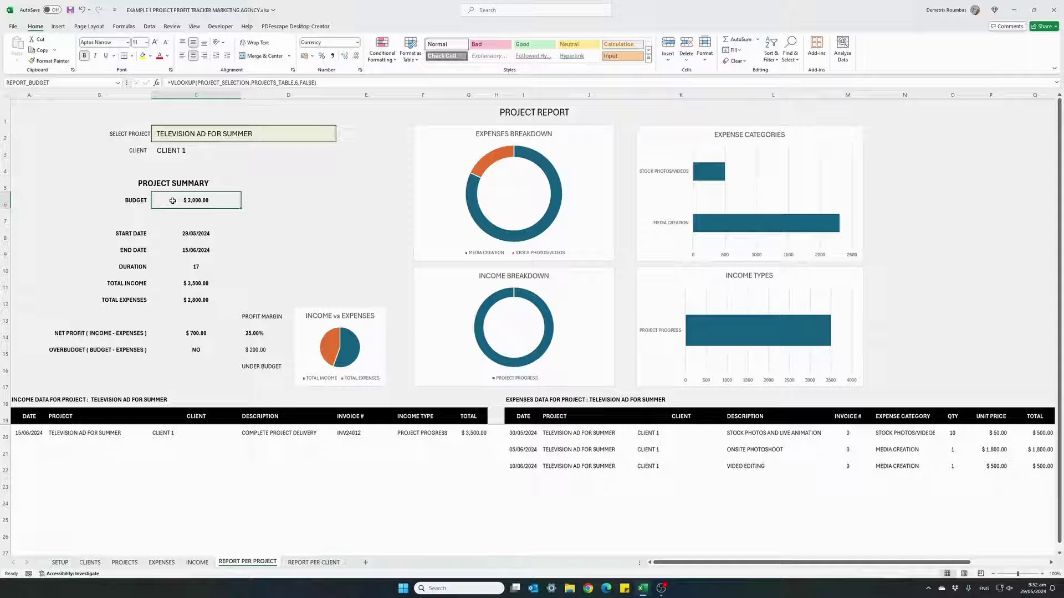
left_click(178, 237)
left_click(173, 249)
left_click(171, 268)
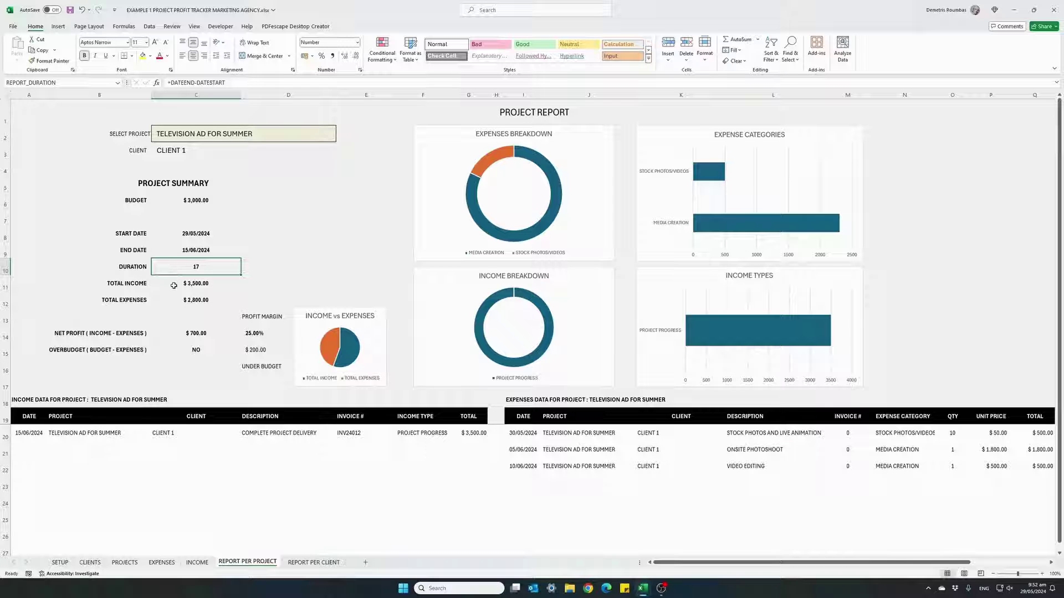
left_click(173, 285)
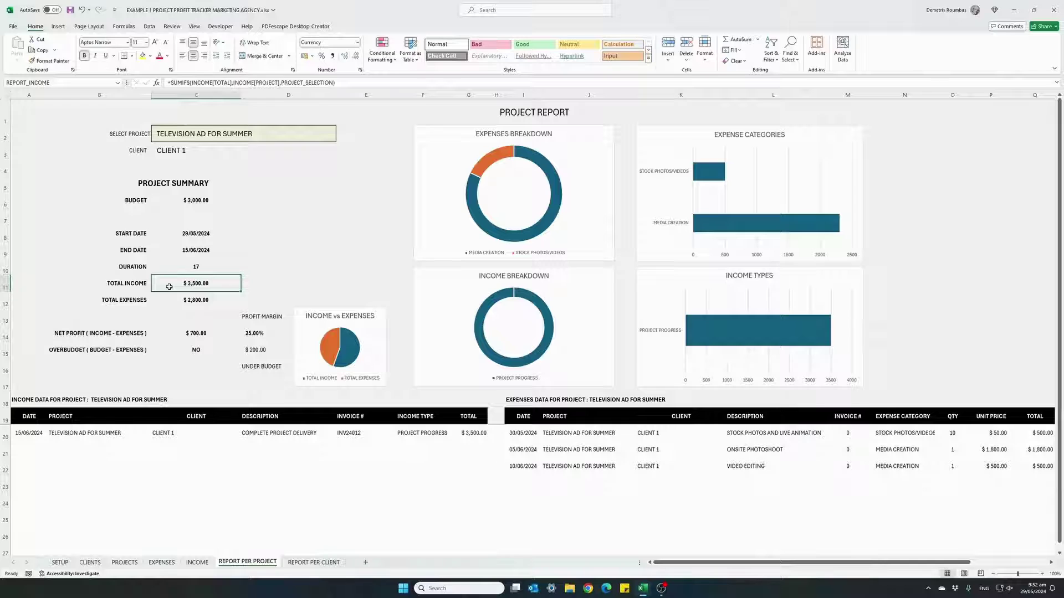
left_click(166, 302)
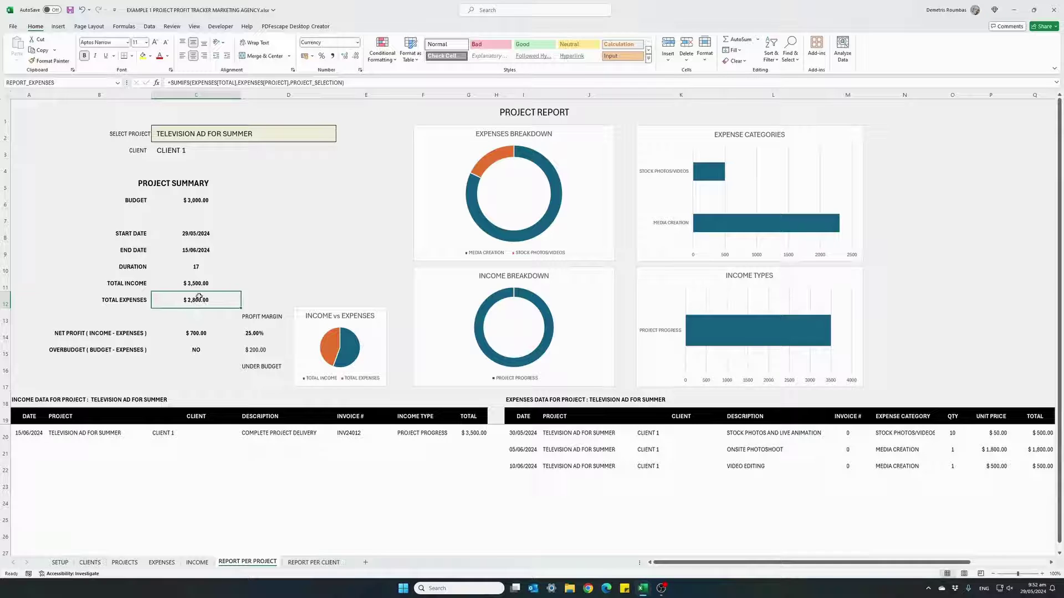
left_click(198, 199)
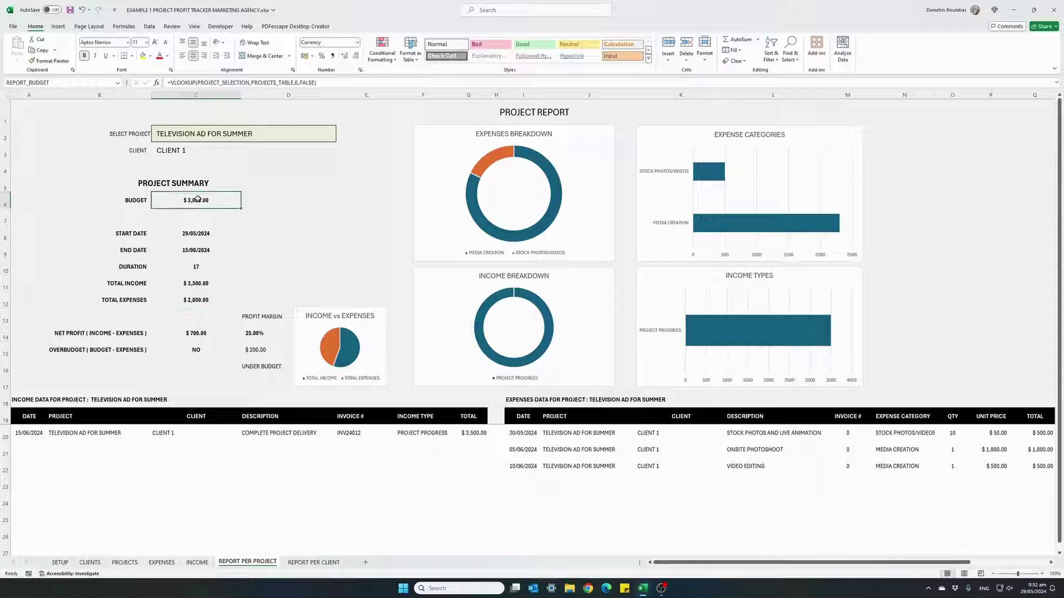
left_click(205, 302)
Check the overbudget, variance, UNDER BUDGET status, net profit and margin formulas, then open REPORT PER CLIENT.
left_click(61, 350)
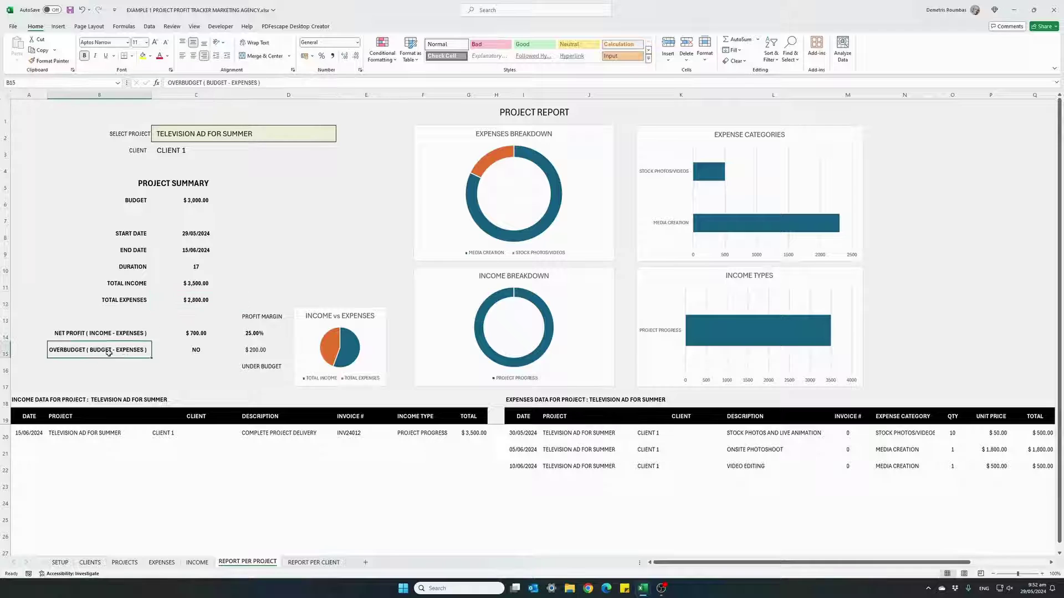
left_click(181, 356)
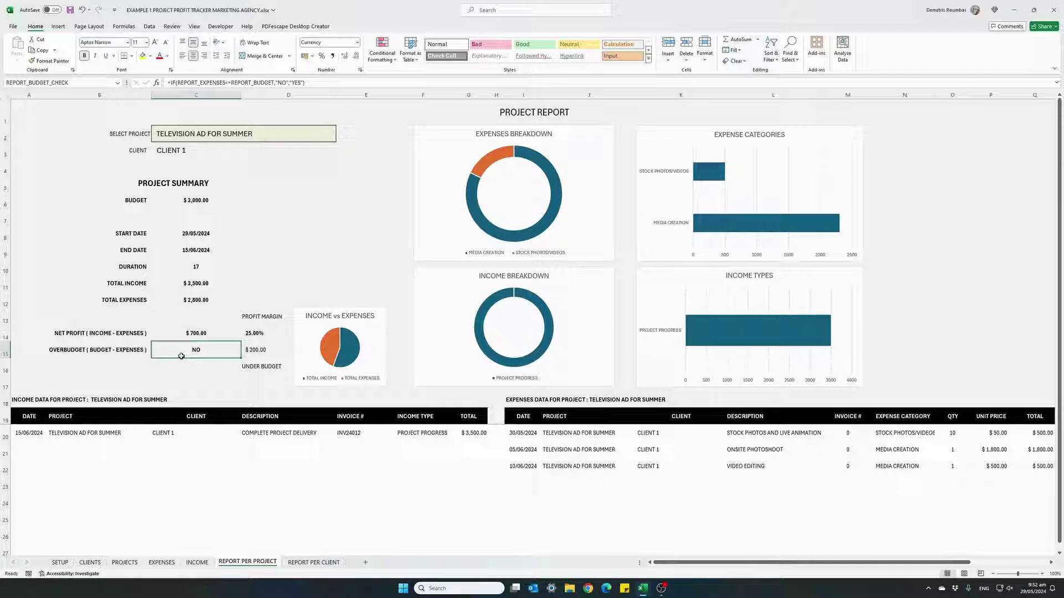
left_click(270, 353)
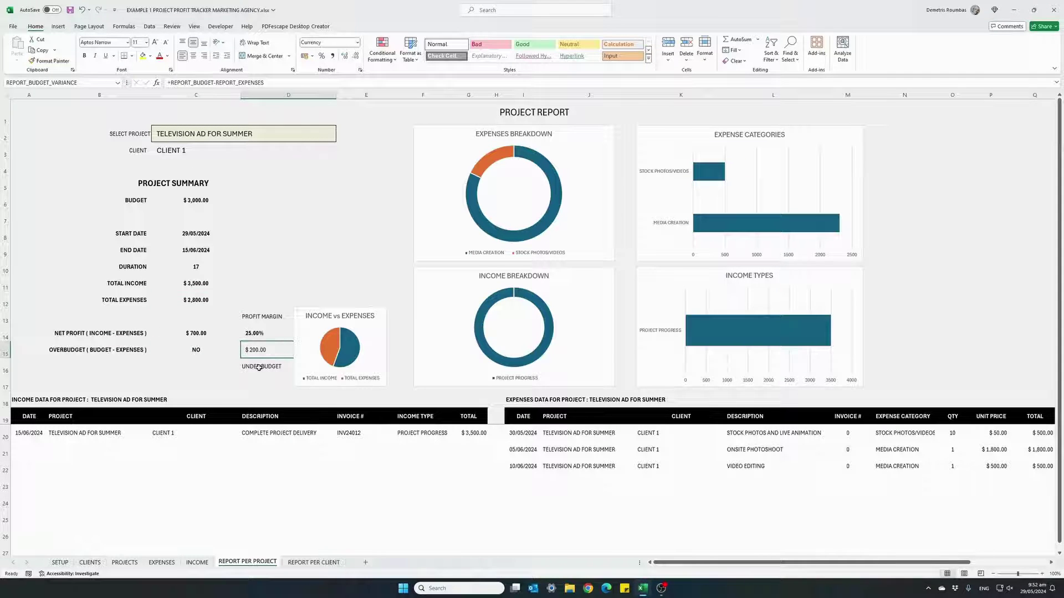
left_click(260, 368)
left_click(258, 353)
left_click(177, 283)
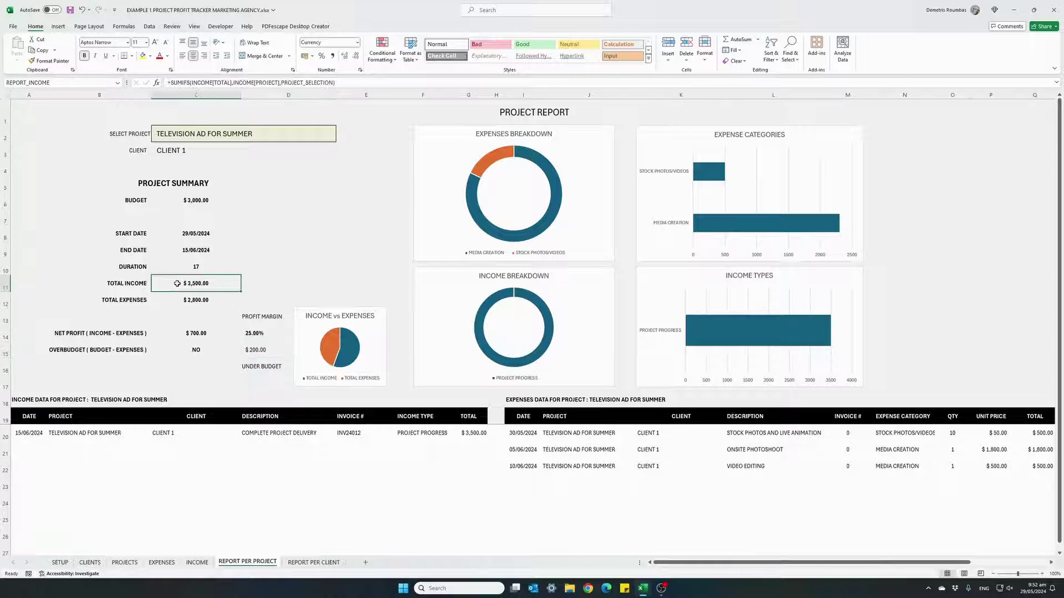
left_click(171, 302)
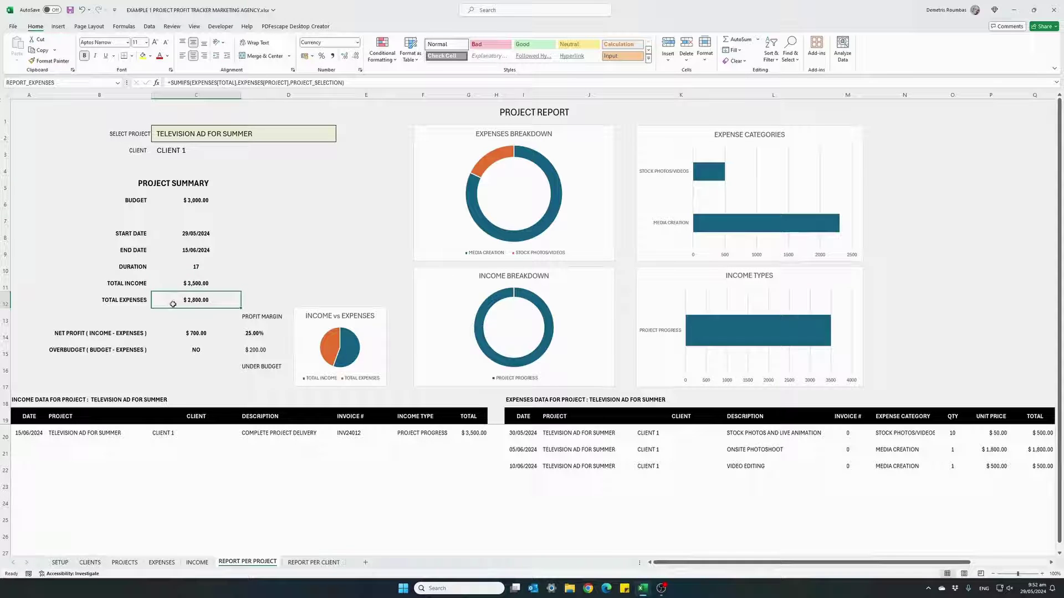
left_click(169, 335)
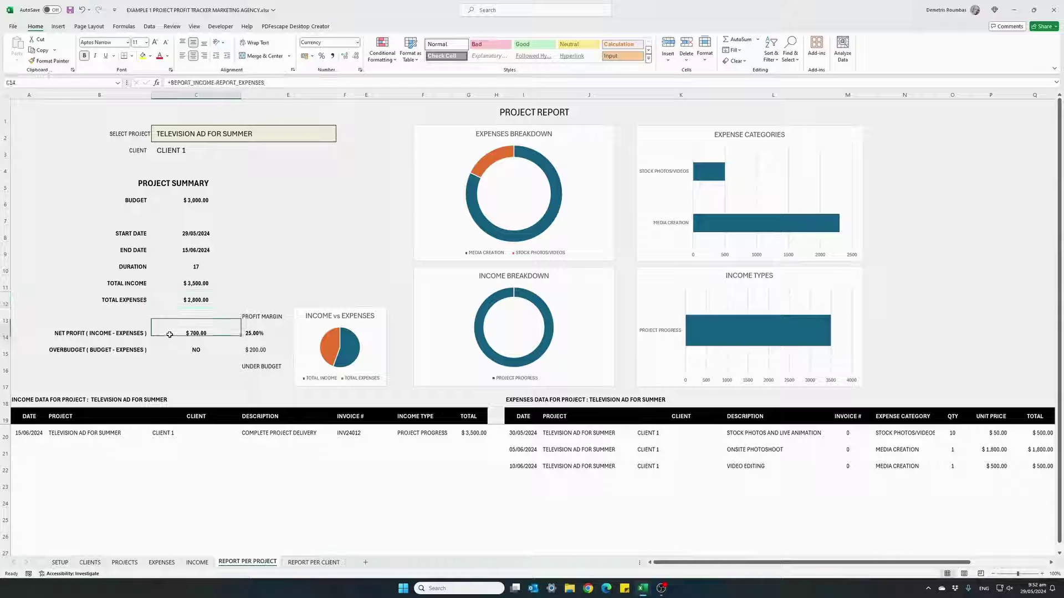
left_click(274, 336)
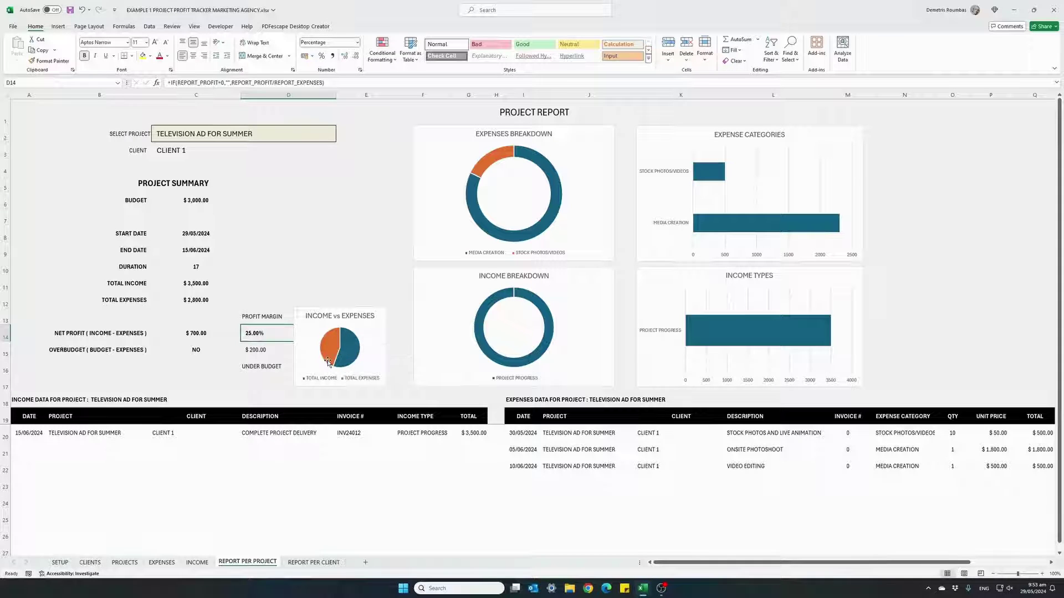
mouse_move(329, 333)
left_click(305, 563)
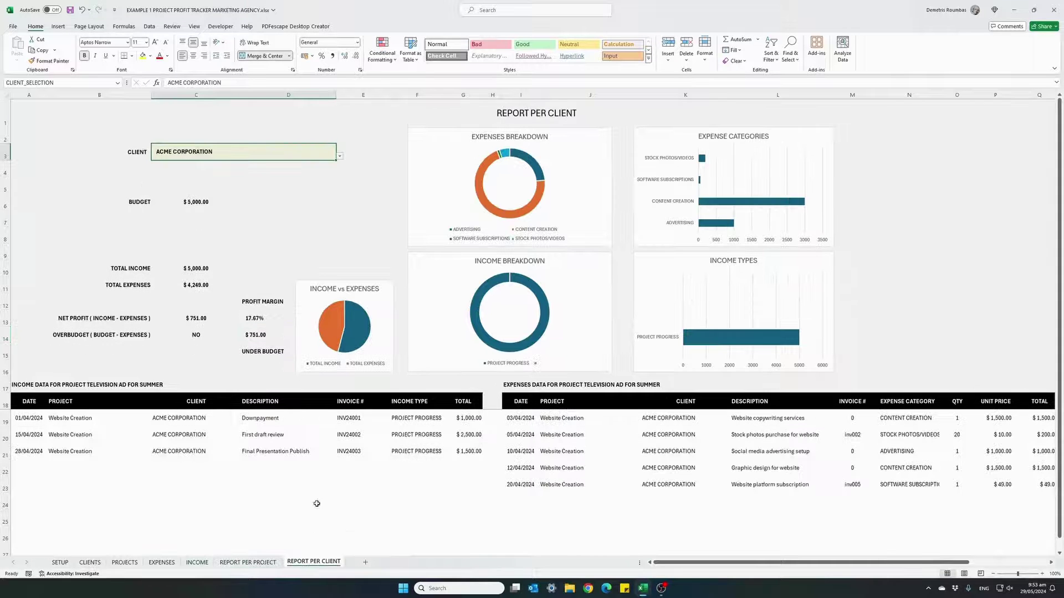
Choose CLIENT 1 from the client report's dropdown to show $700.00 net profit.
left_click(341, 157)
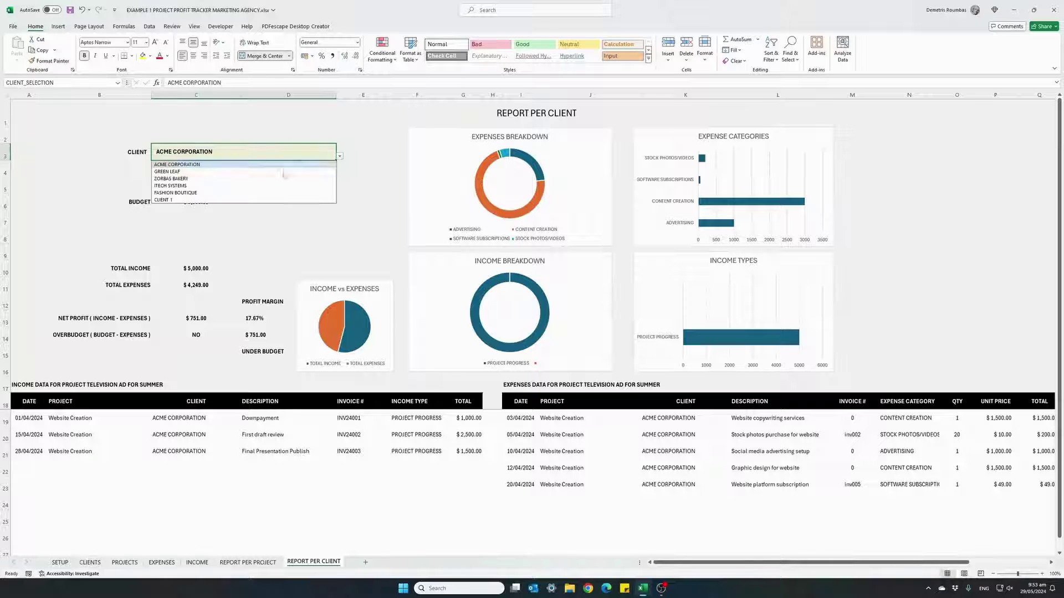
left_click(170, 200)
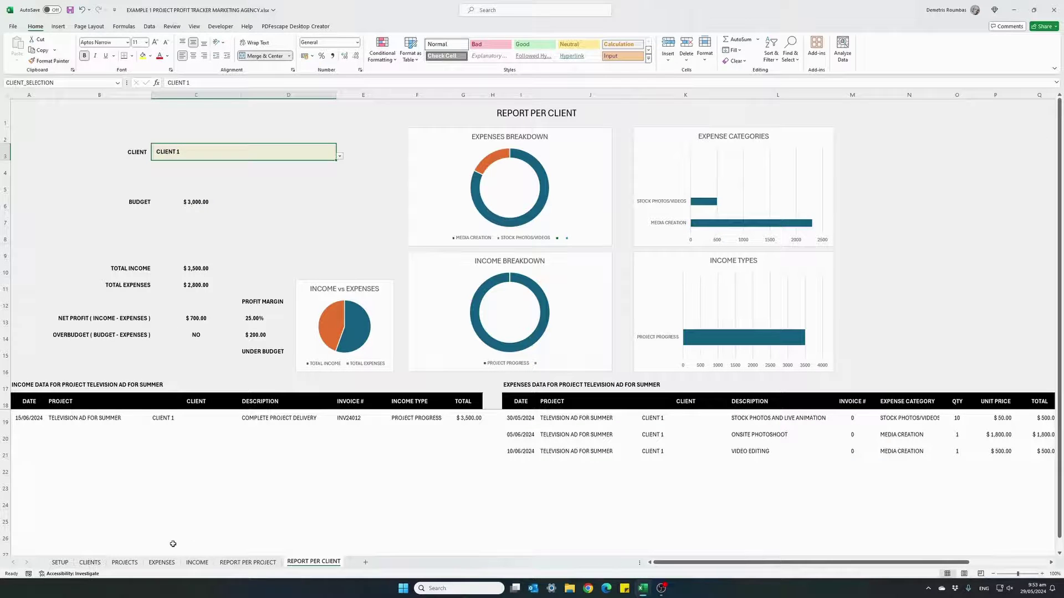
Change the ONSITE PHOTOSHOOT unit price on EXPENSES to 2300, then return to the project report.
left_click(161, 563)
scroll(186, 491, "down", 3)
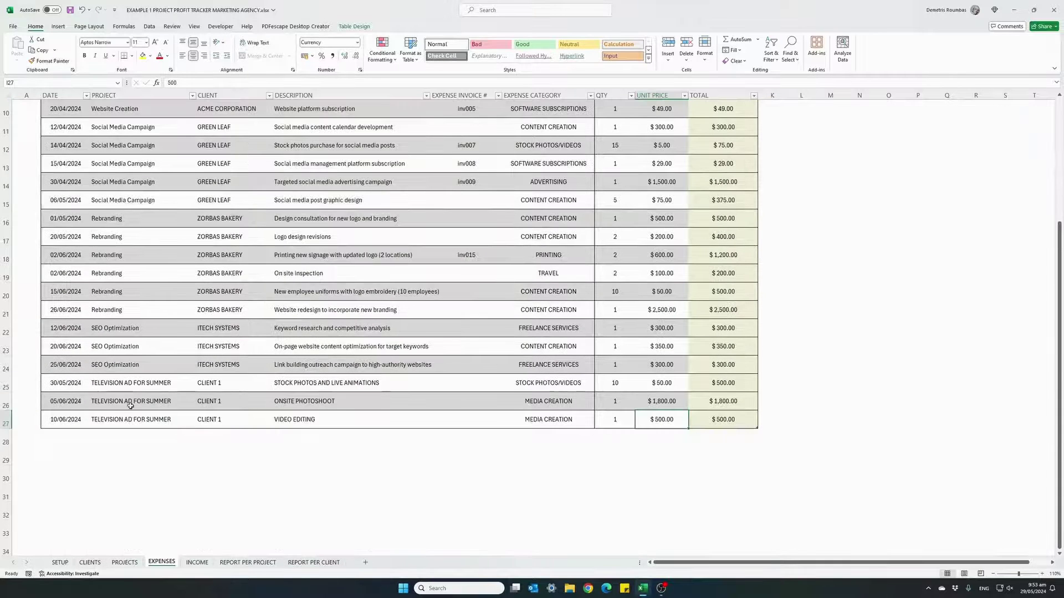
left_click(661, 405)
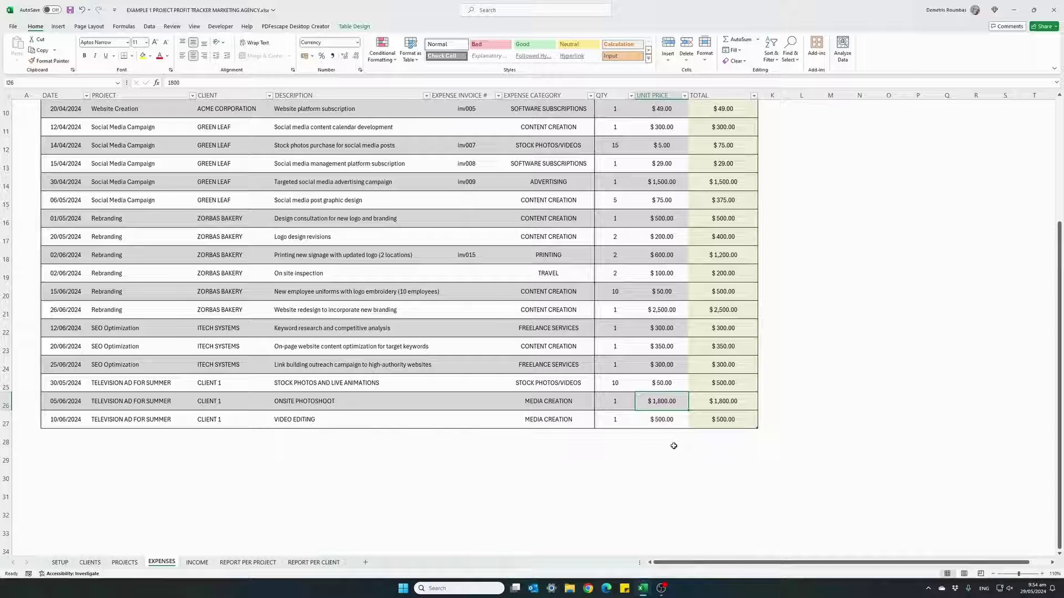
type("2300")
key("Return")
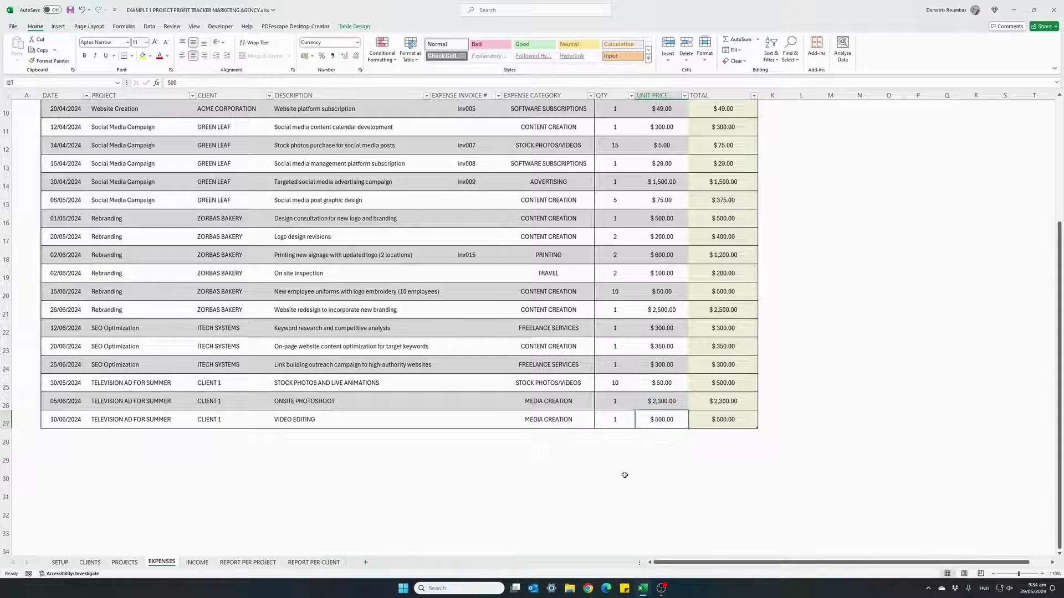
left_click(258, 565)
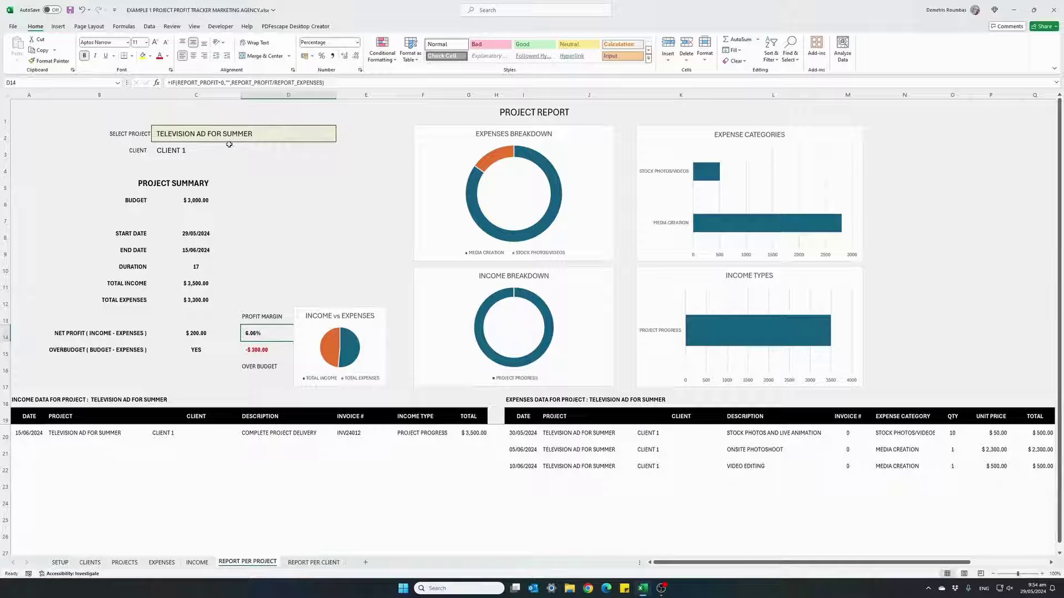
left_click(172, 301)
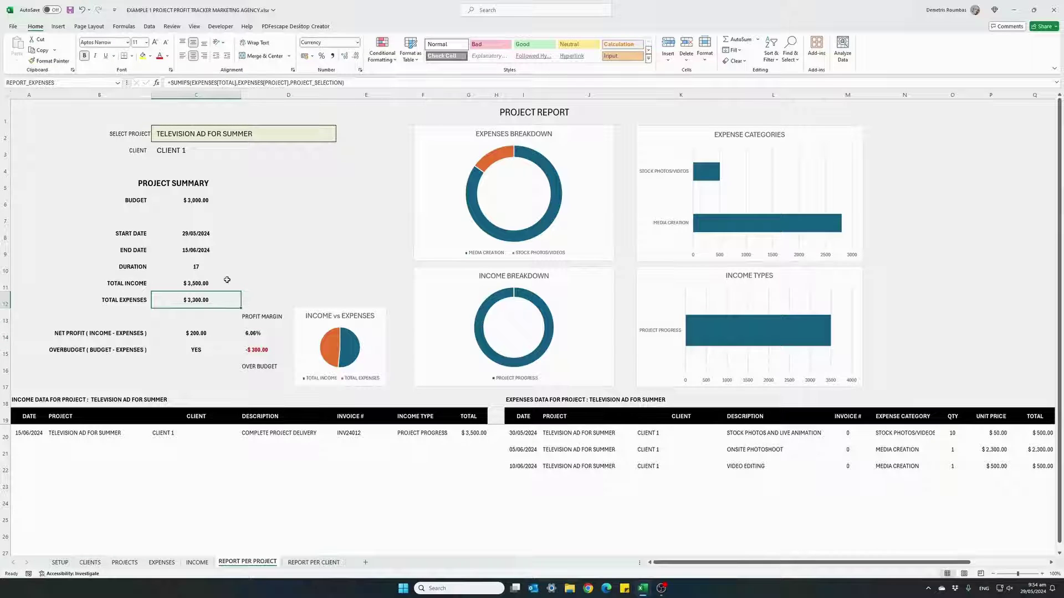
left_click(216, 204)
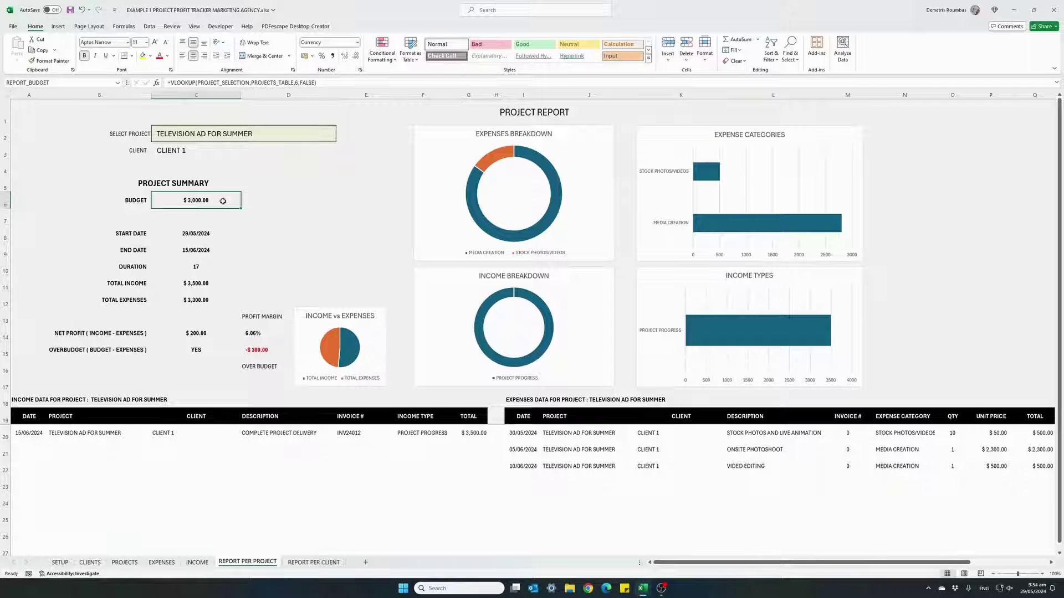
left_click(189, 349)
left_click(266, 350)
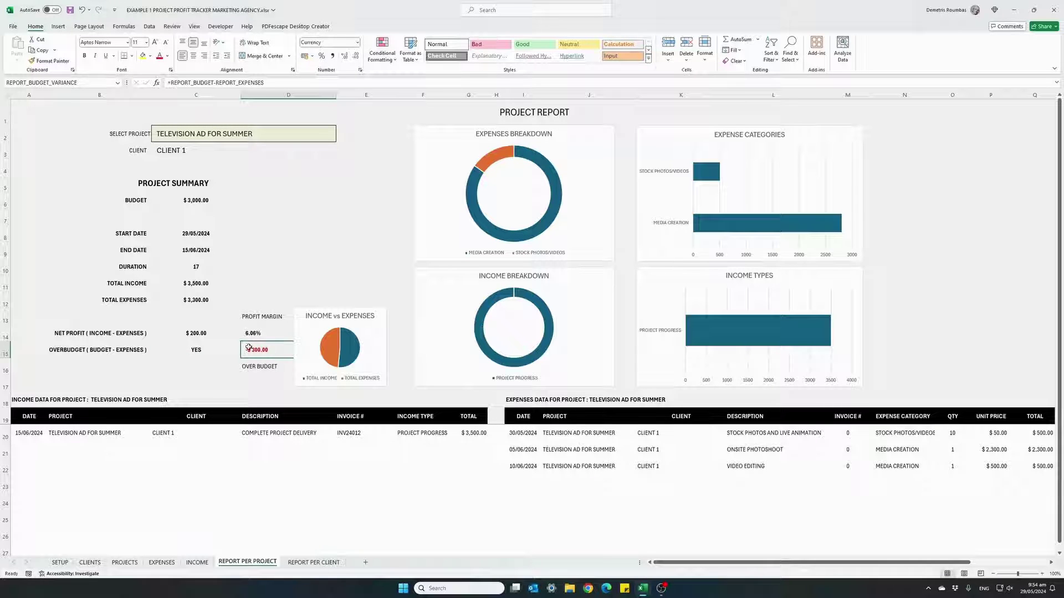
left_click(176, 282)
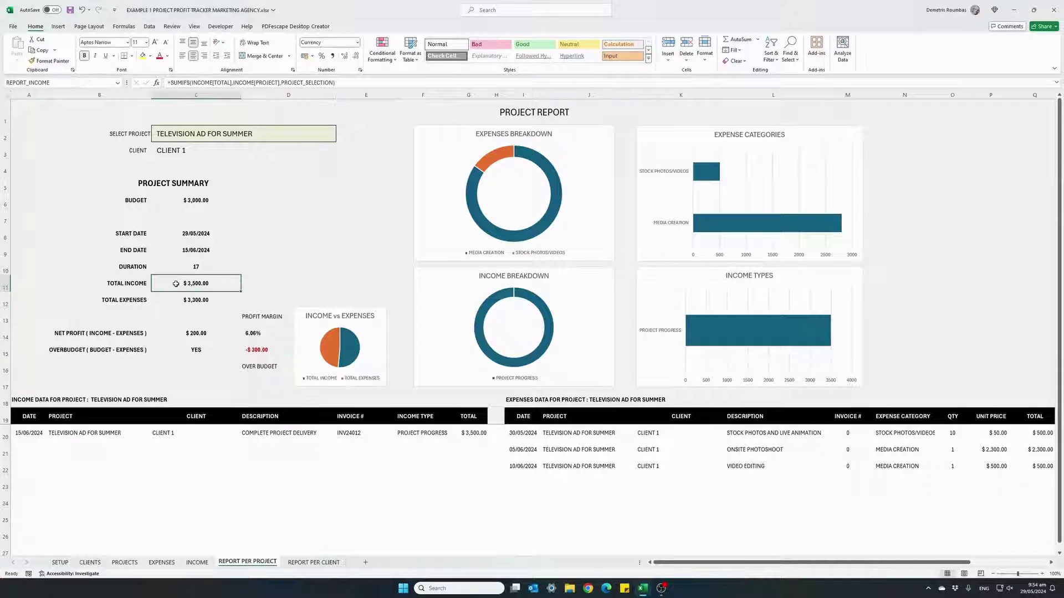
left_click(182, 338)
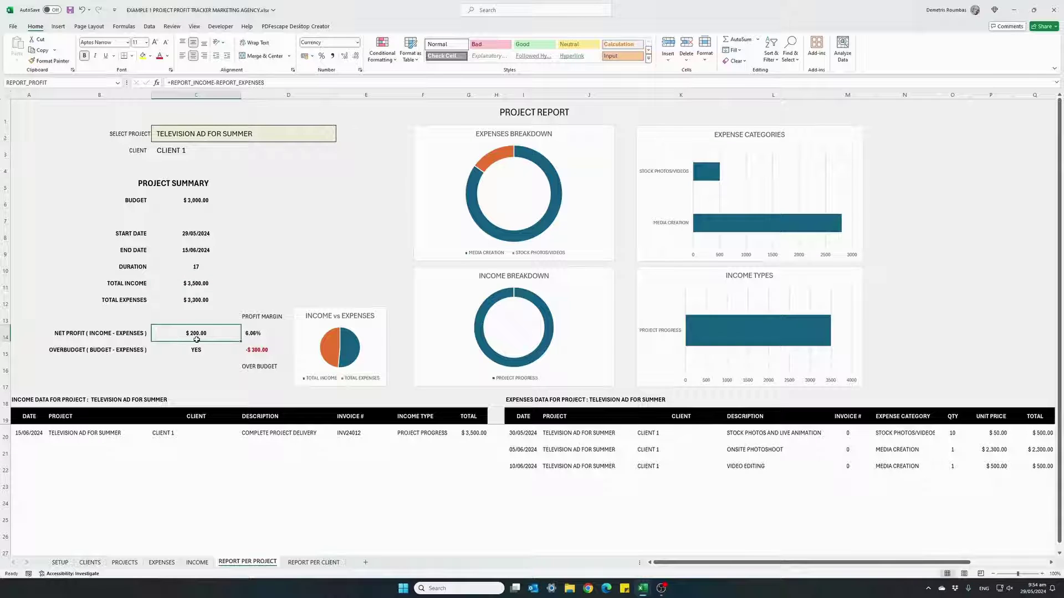
left_click(271, 336)
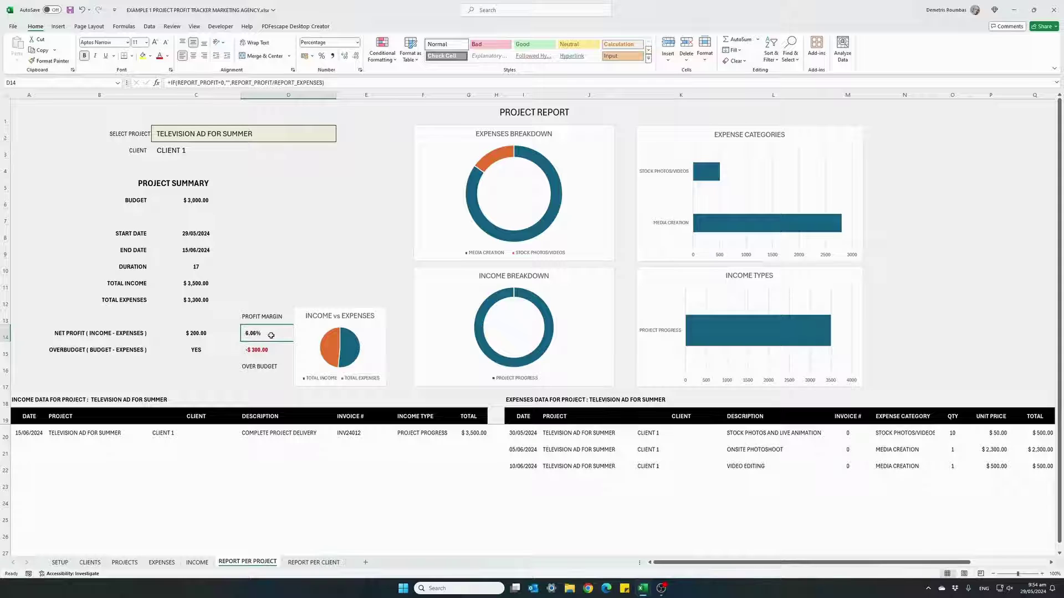